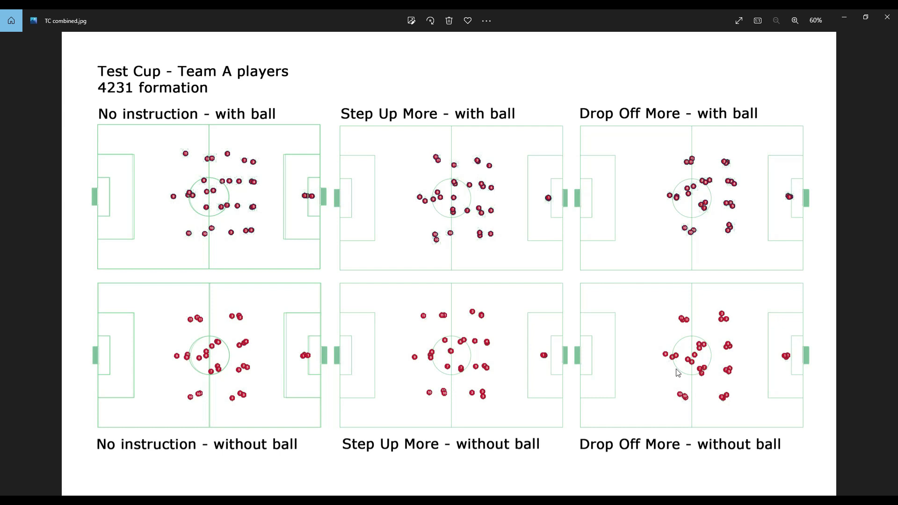
# Step: Switch to Football Manager and open the out-of-possession instructions of Team A's 352 Base tactic
pyautogui.press('Right')
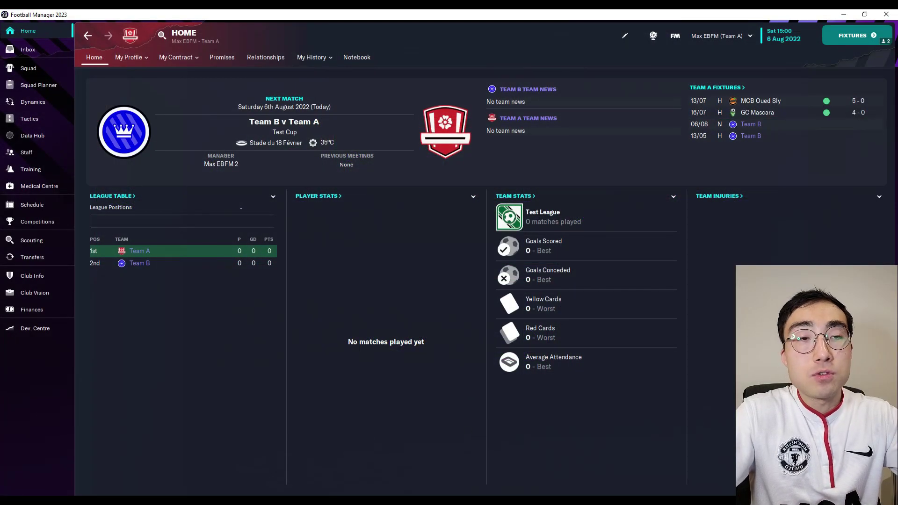
pyautogui.click(42, 120)
pyautogui.click(131, 255)
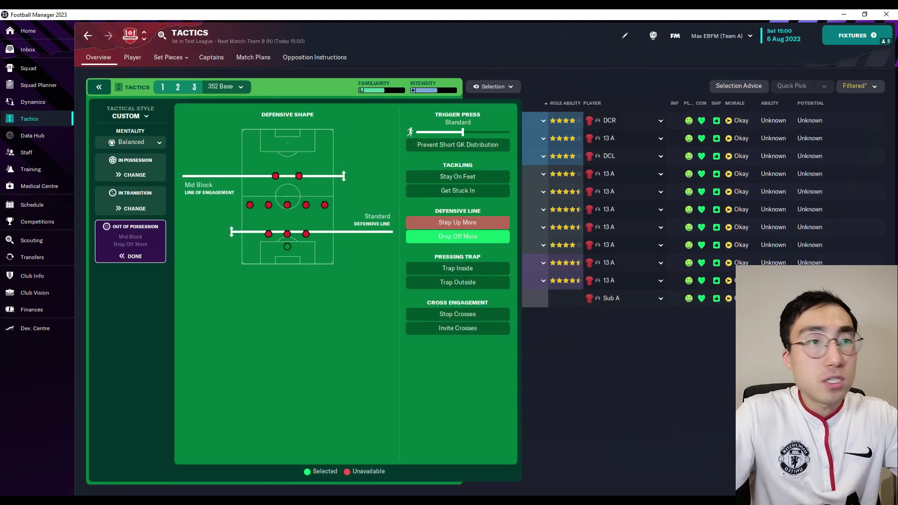
# Step: Switch to the Test Cup player-position and DCL/DCR heatmap images, and move the heatmap window aside
pyautogui.hotkey('alt', 'Tab')
pyautogui.hotkey('alt', 'Tab')
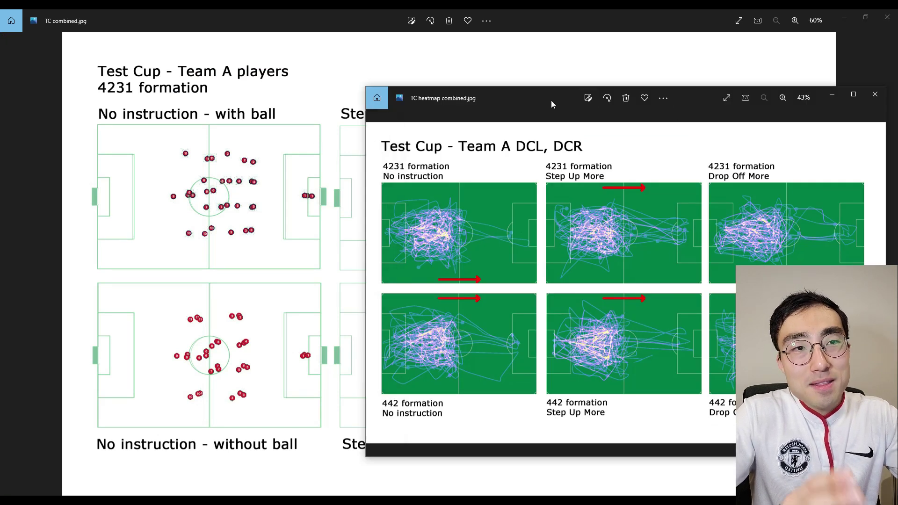
pyautogui.moveTo(551, 100); pyautogui.dragTo(642, 103)
# Step: Switch to the Excel workbook and examine the Default team and player statistics for the Test Cup on the Def line sheet
pyautogui.hotkey('alt', 'Tab')
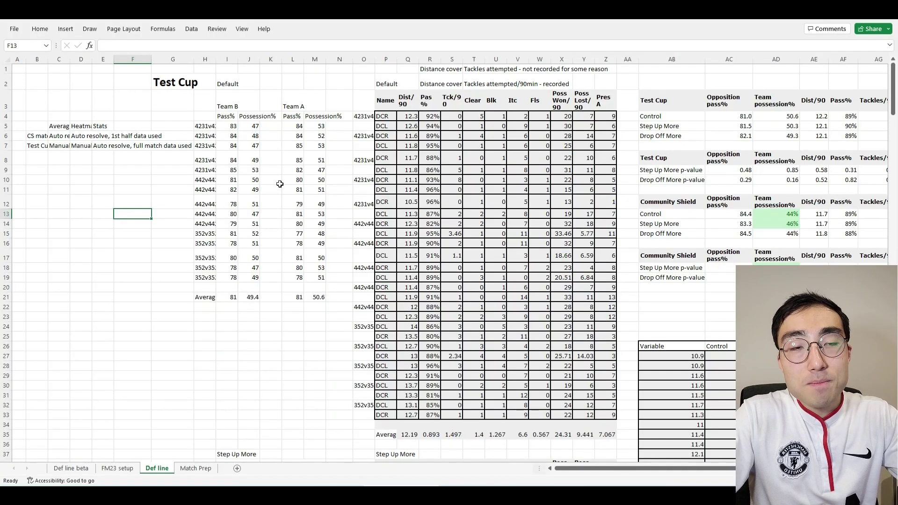
pyautogui.click(313, 105)
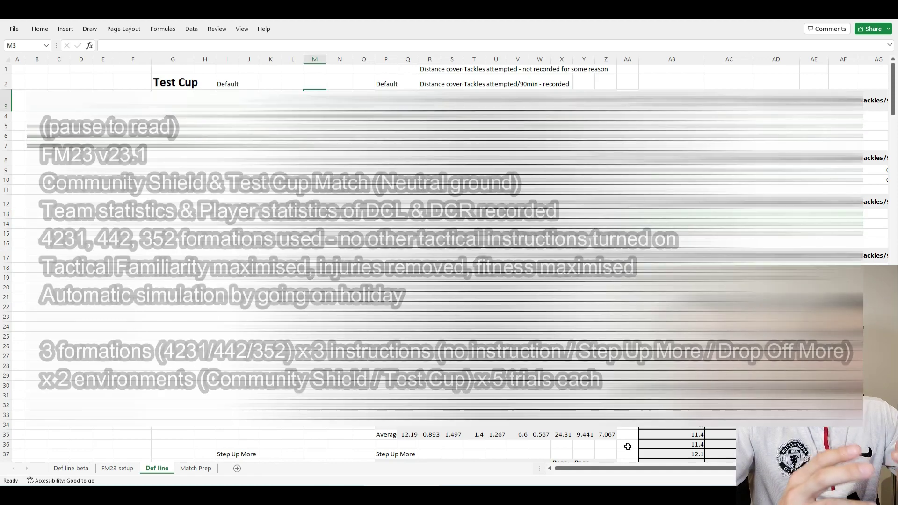
pyautogui.hscroll(1, 638, 469)
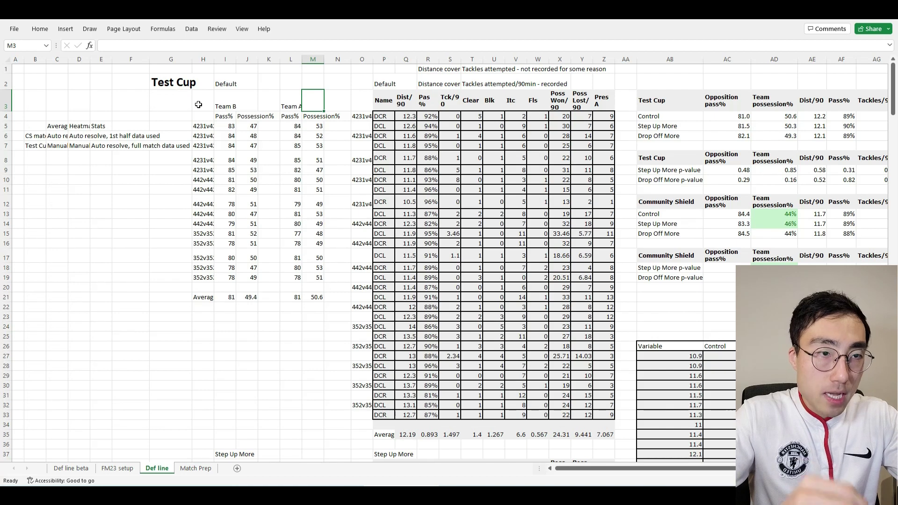
pyautogui.click(203, 100)
pyautogui.moveTo(203, 100); pyautogui.dragTo(603, 434)
pyautogui.click(312, 366)
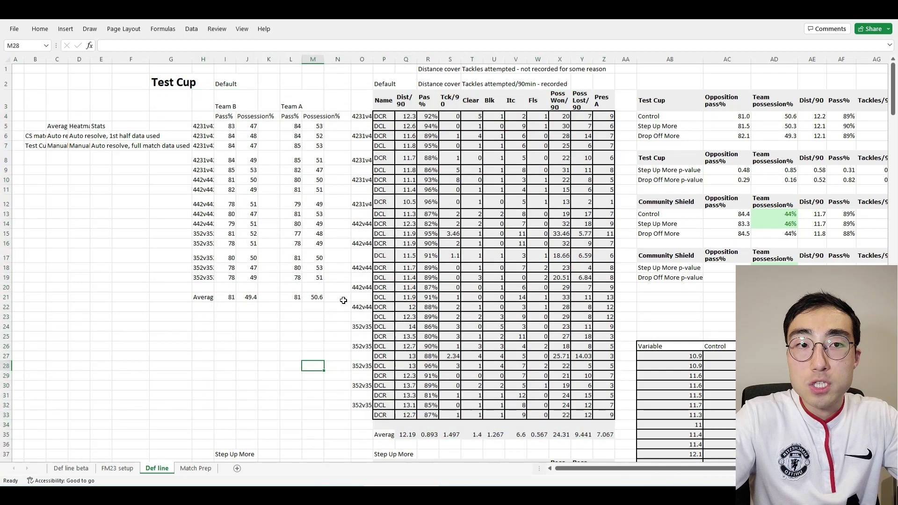
# Step: Examine the Step Up More and Drop Off More team and player statistics blocks below the Default data
pyautogui.scroll(-11, 550, 300)
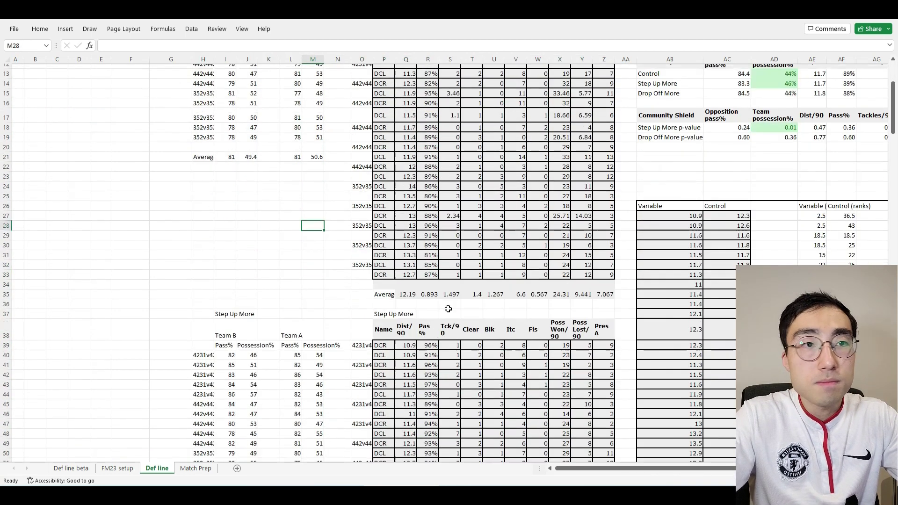
pyautogui.moveTo(205, 99); pyautogui.dragTo(611, 428)
pyautogui.click(220, 91)
pyautogui.scroll(-10, 238, 125)
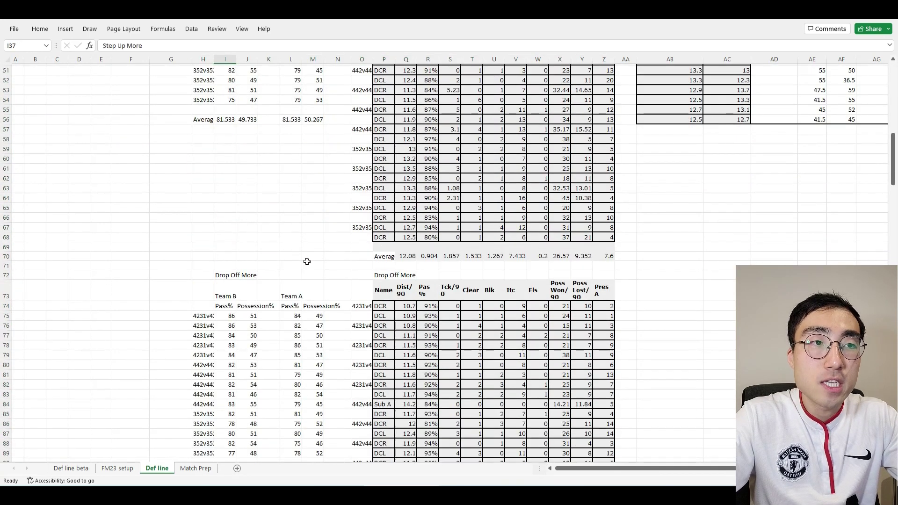
pyautogui.moveTo(200, 131); pyautogui.dragTo(613, 461)
pyautogui.click(276, 228)
# Step: Examine the first Test Cup summary table's columns from Opposition pass% through Team possession%, Dist/90 and Pass%
pyautogui.scroll(3, 484, 336)
pyautogui.moveTo(894, 199); pyautogui.dragTo(894, 110)
pyautogui.moveTo(673, 469); pyautogui.dragTo(762, 468)
pyautogui.click(884, 277)
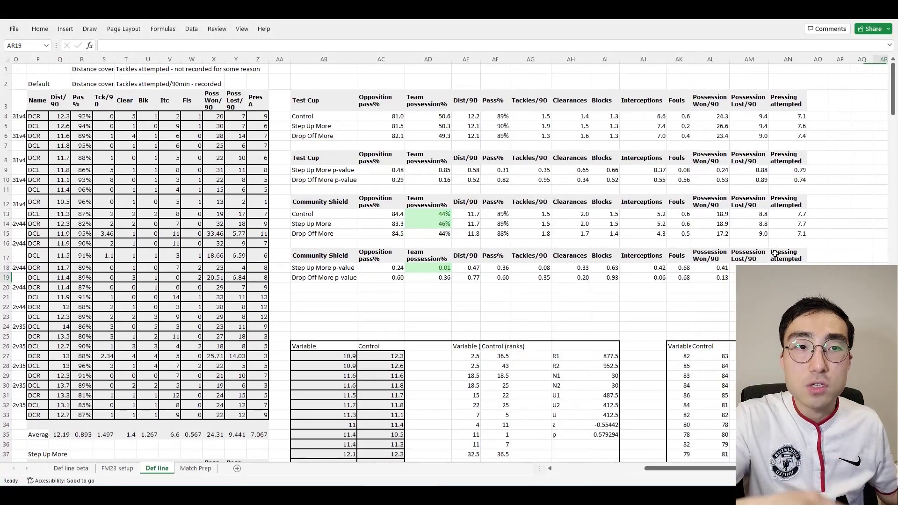
pyautogui.press('Right')
pyautogui.press('Right')
pyautogui.press('Right')
pyautogui.click(233, 98)
pyautogui.click(277, 106)
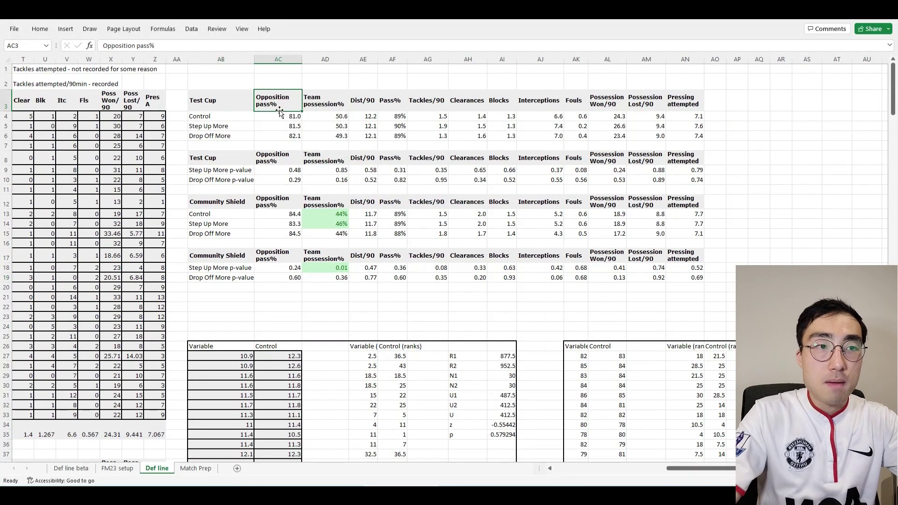
pyautogui.click(326, 106)
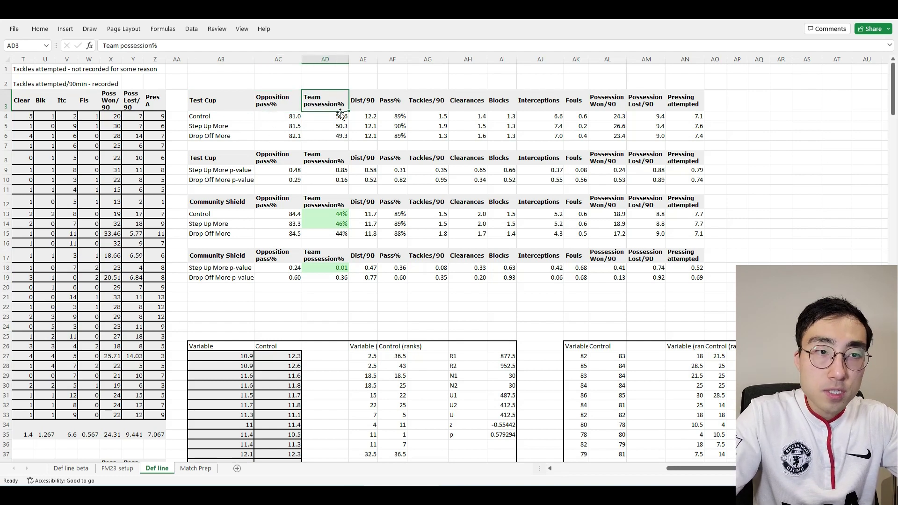
pyautogui.click(365, 101)
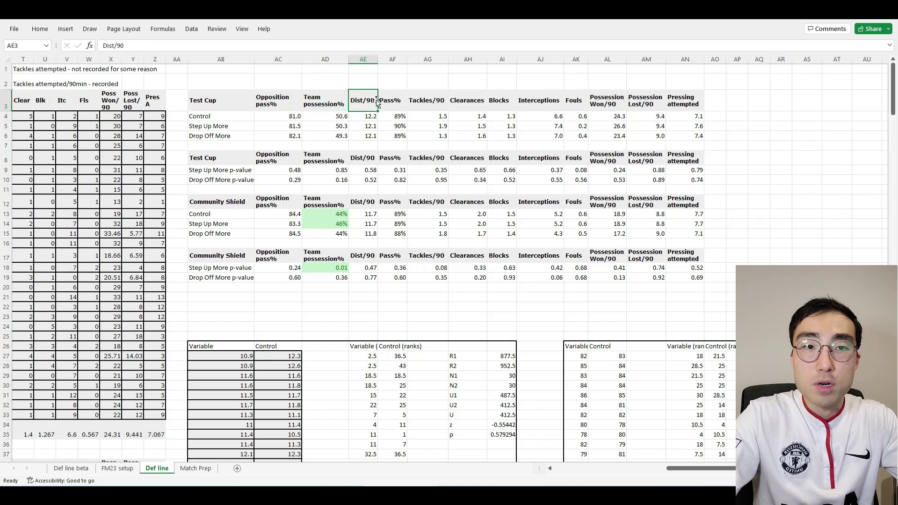
pyautogui.click(388, 104)
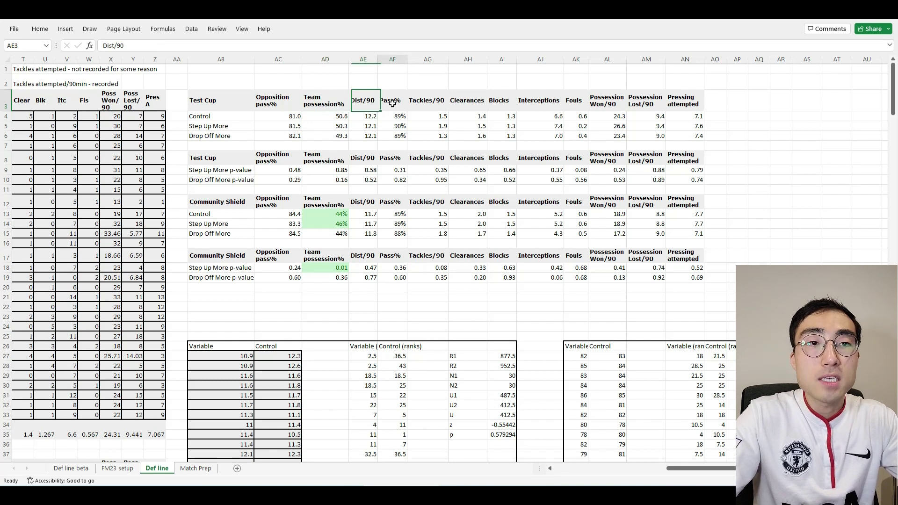
# Step: Examine the Test Cup summary columns from Tackles/90 through Pressing attempted
pyautogui.click(430, 108)
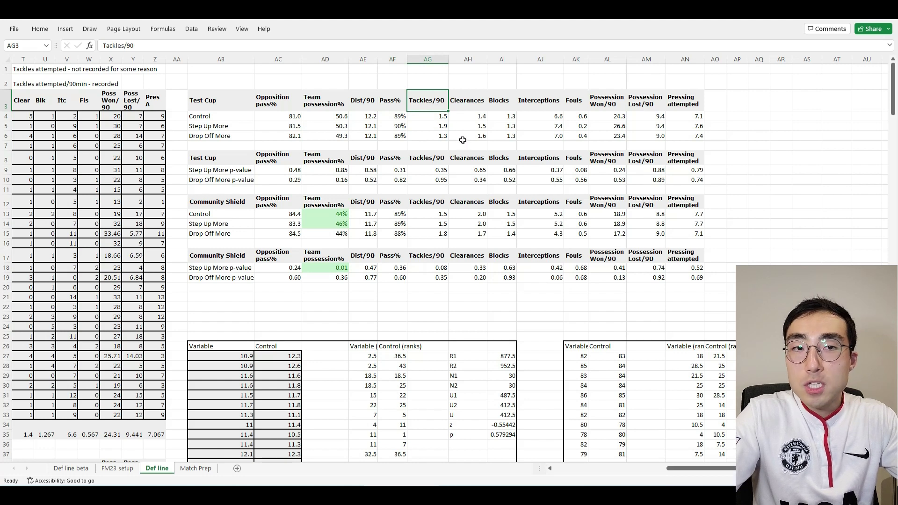
pyautogui.click(468, 101)
pyautogui.click(501, 108)
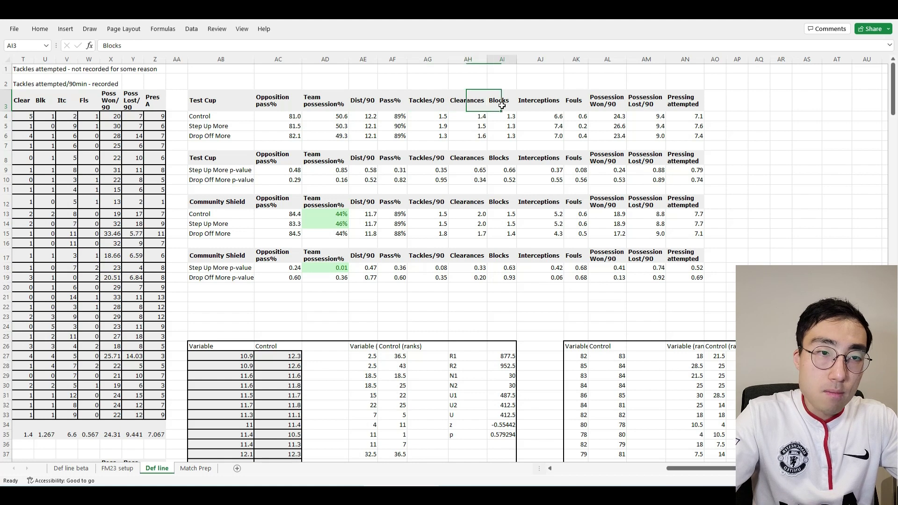
pyautogui.click(549, 107)
pyautogui.click(579, 104)
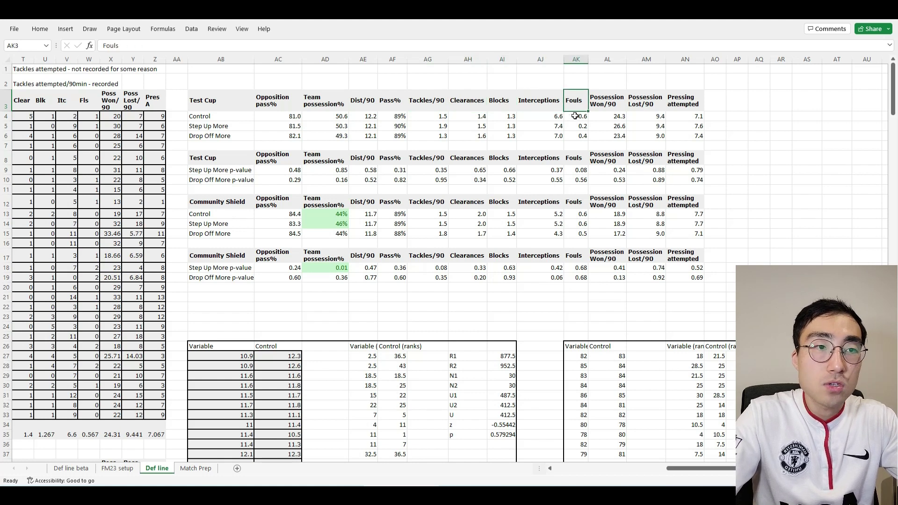
pyautogui.click(620, 102)
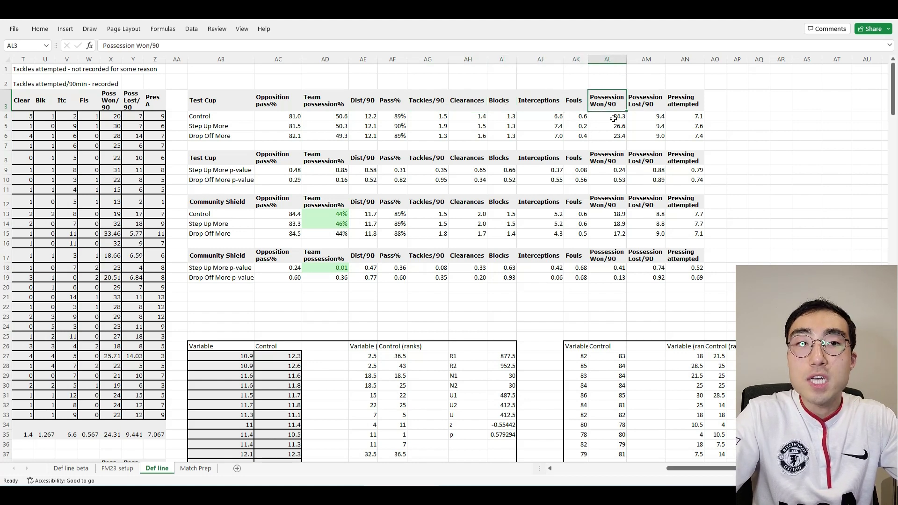
pyautogui.click(646, 103)
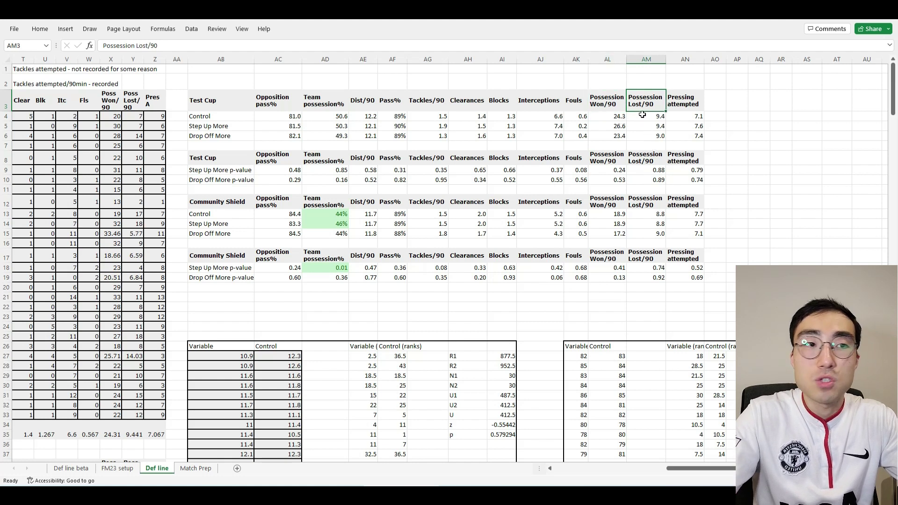
pyautogui.click(685, 101)
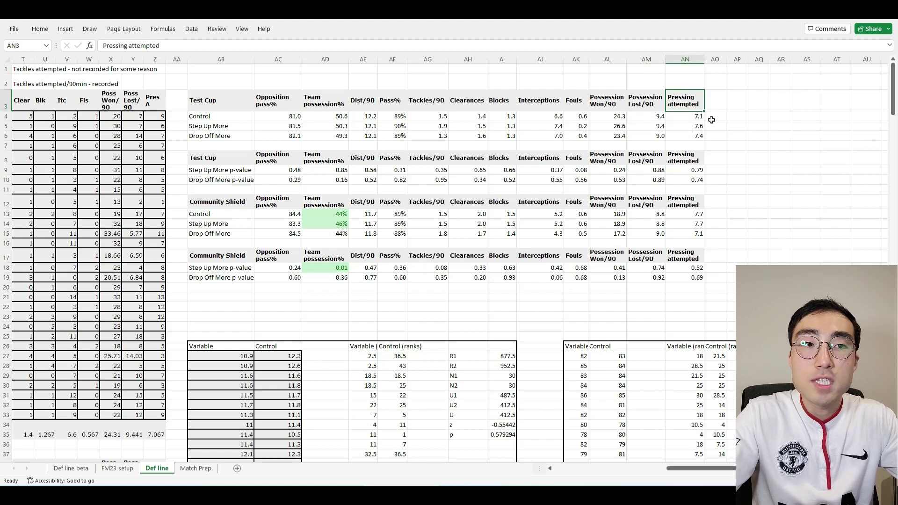
pyautogui.click(757, 118)
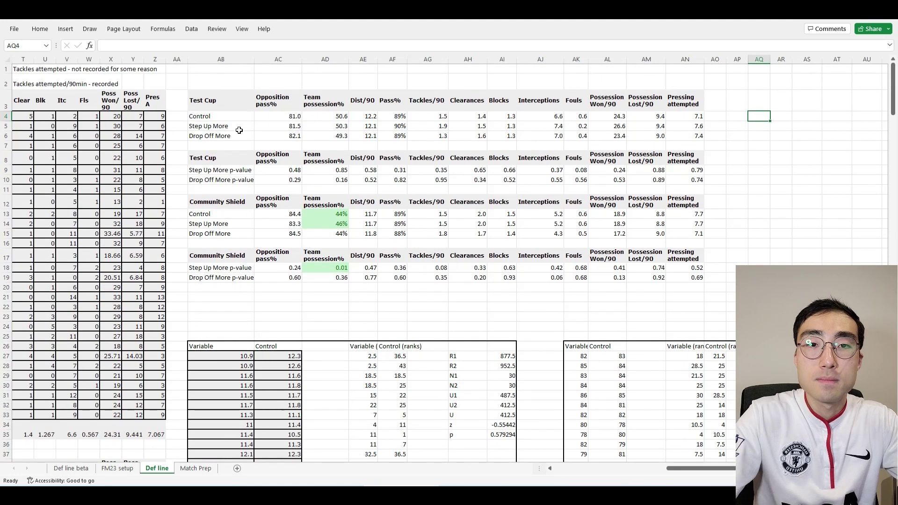
# Step: Highlight the full set of summary tables and the Test Cup averages for Control, Step Up More and Drop Off More
pyautogui.moveTo(223, 100); pyautogui.dragTo(724, 321)
pyautogui.click(737, 255)
pyautogui.moveTo(223, 102); pyautogui.dragTo(712, 136)
pyautogui.click(758, 135)
pyautogui.click(222, 100)
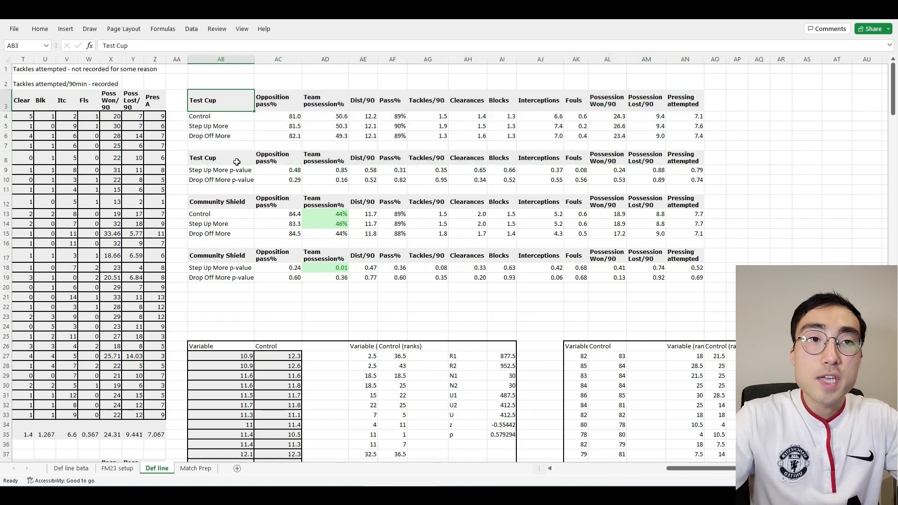
# Step: Review the Test Cup p-value table with its Step Up More and Drop Off More rows
pyautogui.moveTo(227, 156); pyautogui.dragTo(730, 187)
pyautogui.click(758, 165)
pyautogui.click(239, 177)
pyautogui.click(231, 184)
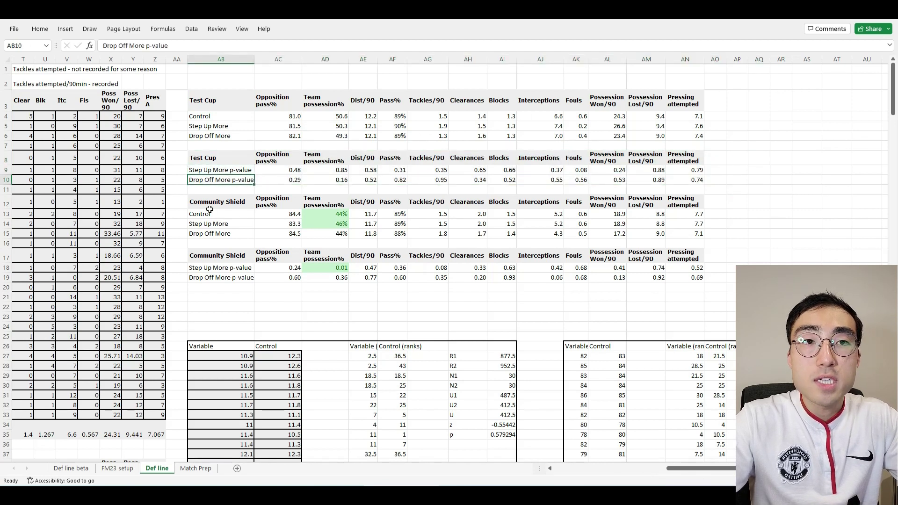
# Step: Review the Community Shield averages table and its Step Up More and Drop Off More p-value rows
pyautogui.moveTo(216, 201); pyautogui.dragTo(732, 238)
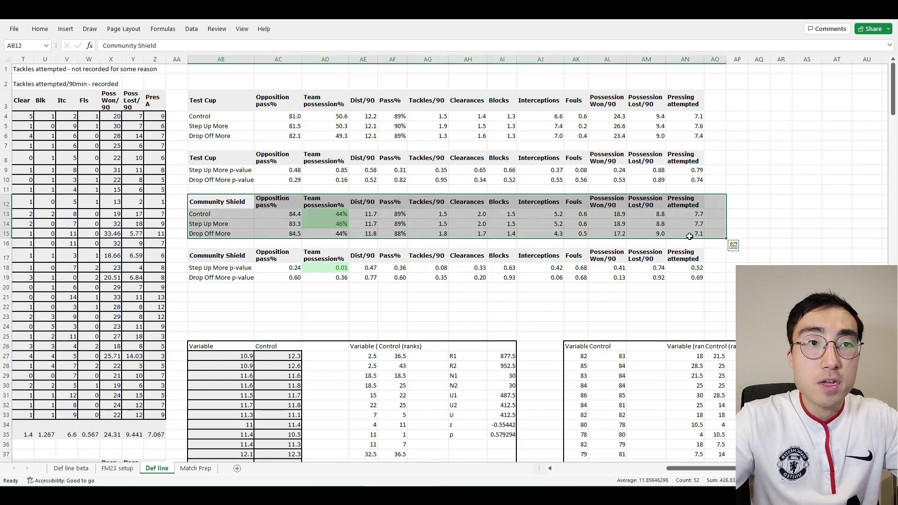
pyautogui.click(219, 201)
pyautogui.moveTo(234, 253); pyautogui.dragTo(699, 277)
pyautogui.click(213, 254)
pyautogui.click(220, 268)
pyautogui.click(230, 277)
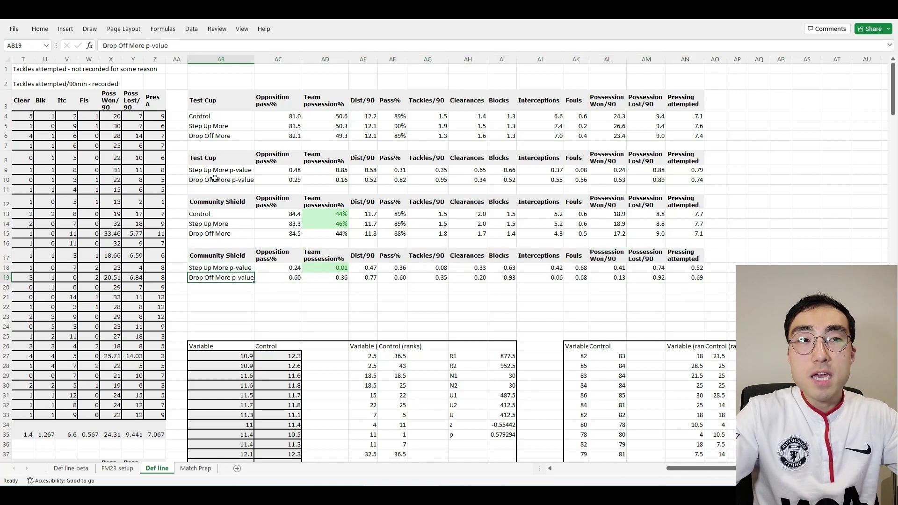
# Step: Highlight the Test Cup p-value rows, and compare the Control and Step Up More averages
pyautogui.moveTo(218, 169); pyautogui.dragTo(699, 180)
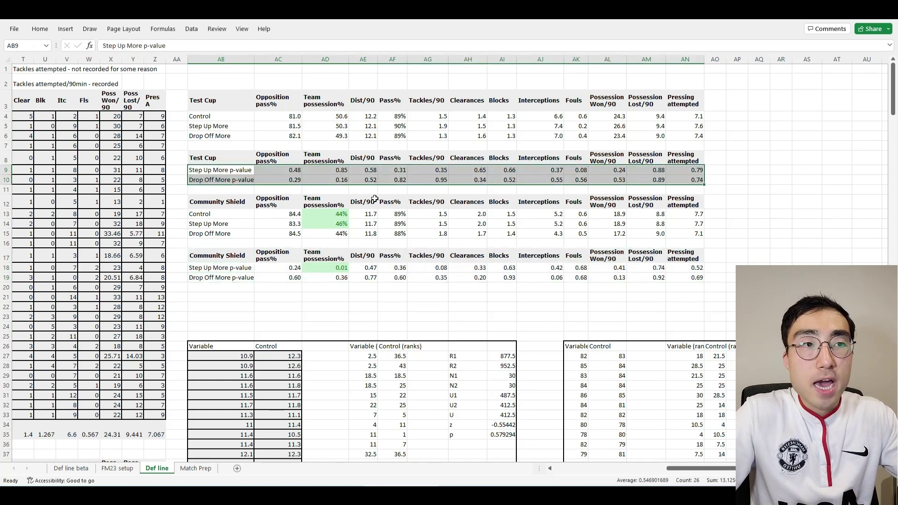
pyautogui.click(393, 306)
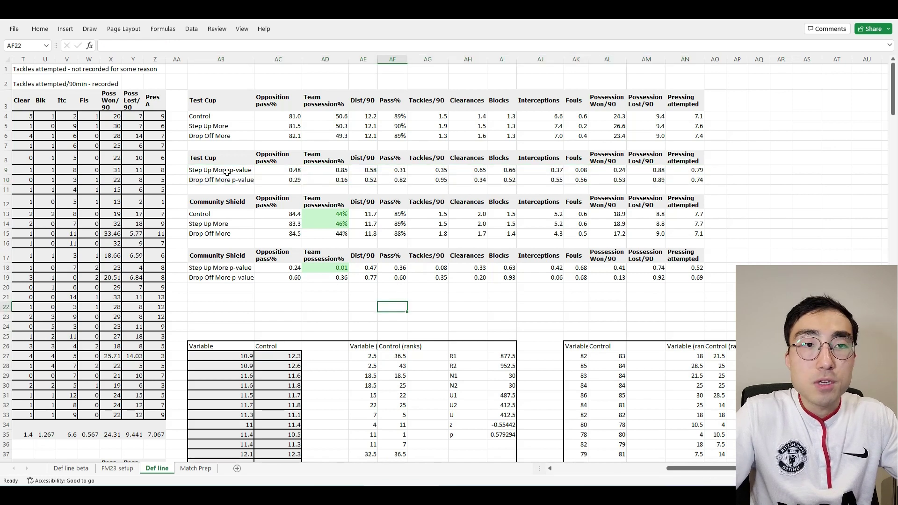
pyautogui.moveTo(219, 119); pyautogui.dragTo(654, 125)
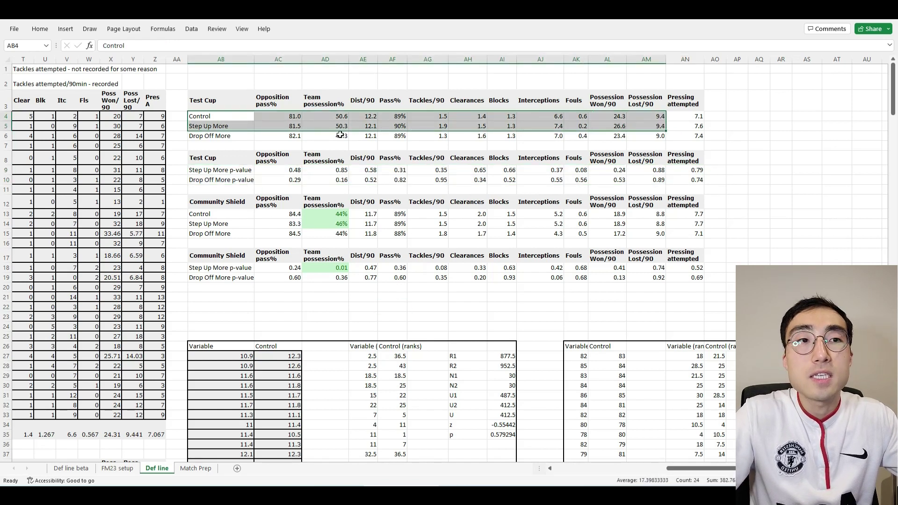
pyautogui.click(278, 146)
pyautogui.click(752, 180)
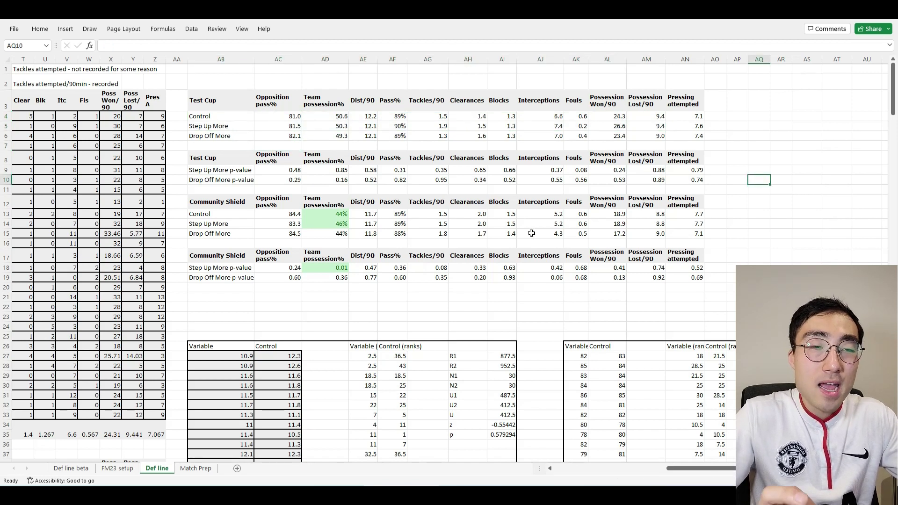
pyautogui.click(755, 262)
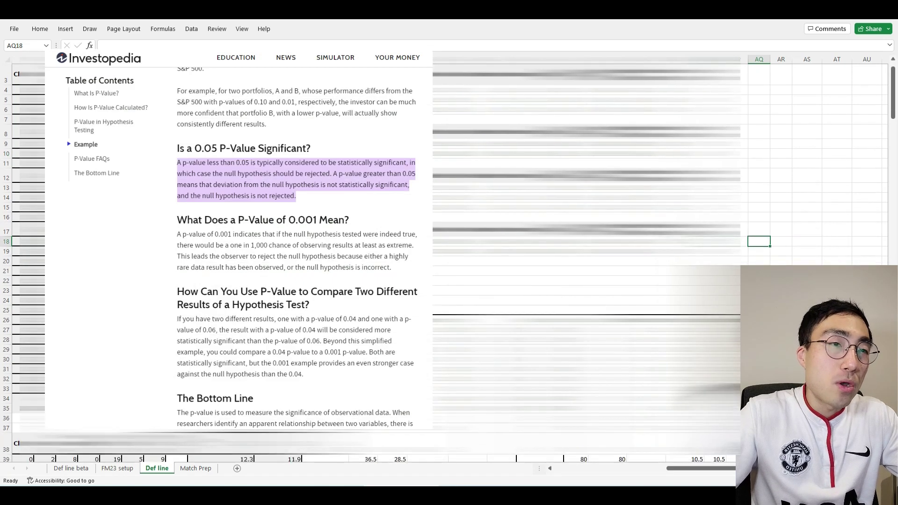
# Step: Examine the Variable and Control rank calculation tables below the summaries, and return to the summary tables
pyautogui.scroll(-6, 585, 187)
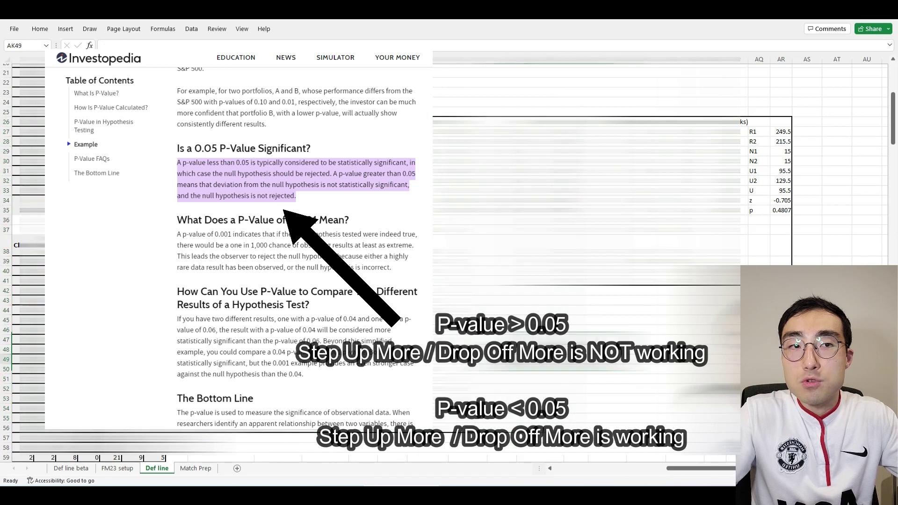
pyautogui.click(608, 359)
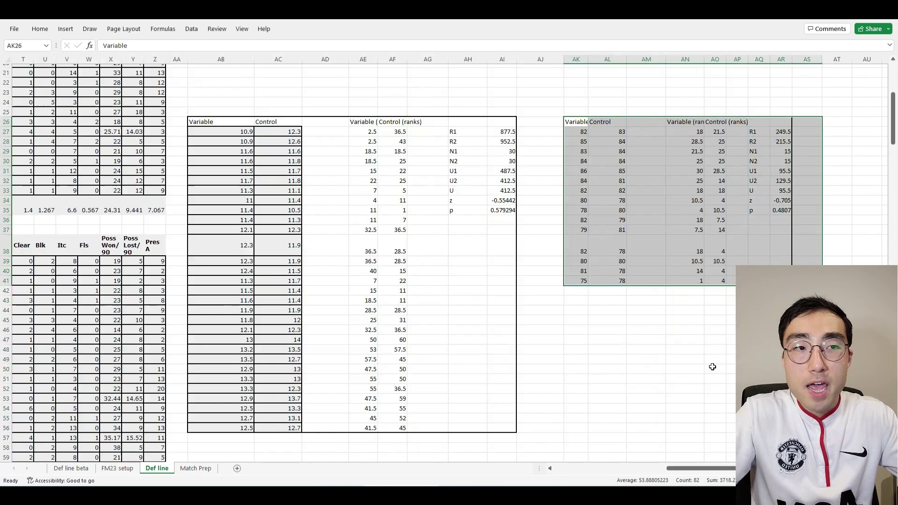
pyautogui.click(711, 366)
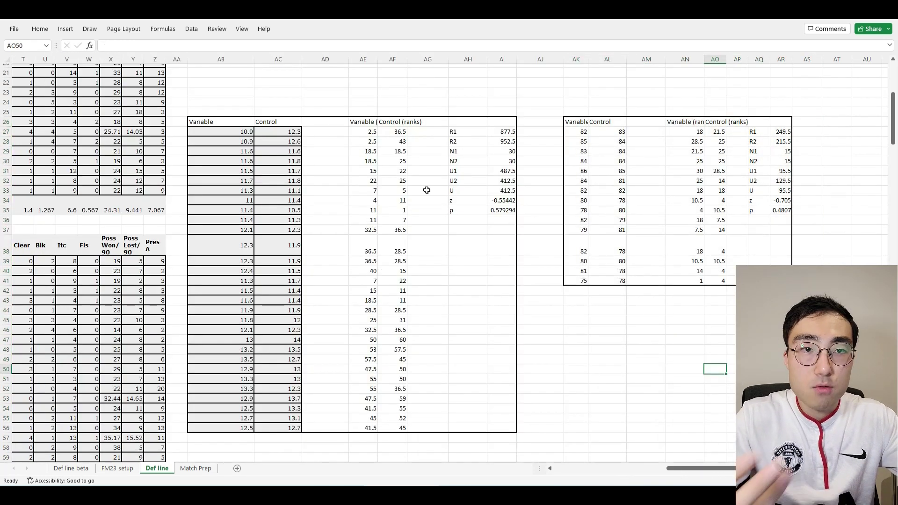
pyautogui.hscroll(1, 639, 322)
pyautogui.click(650, 339)
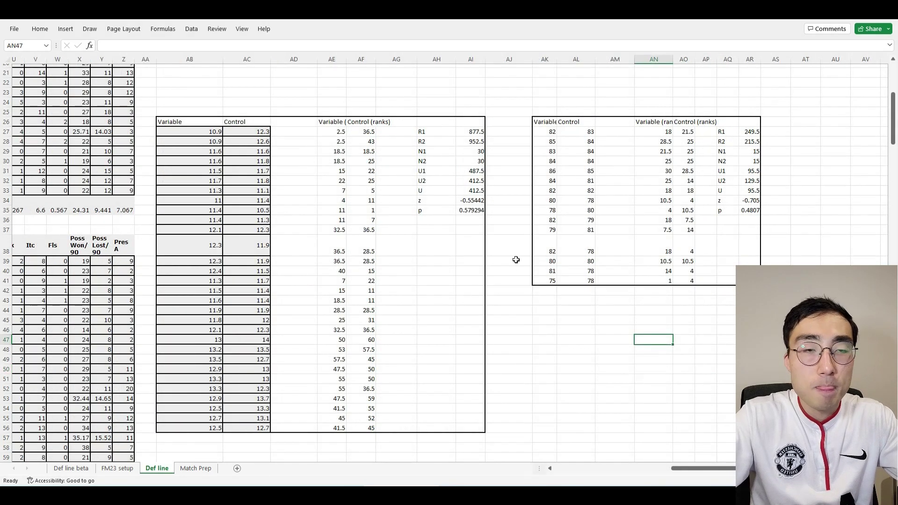
pyautogui.scroll(7, 516, 259)
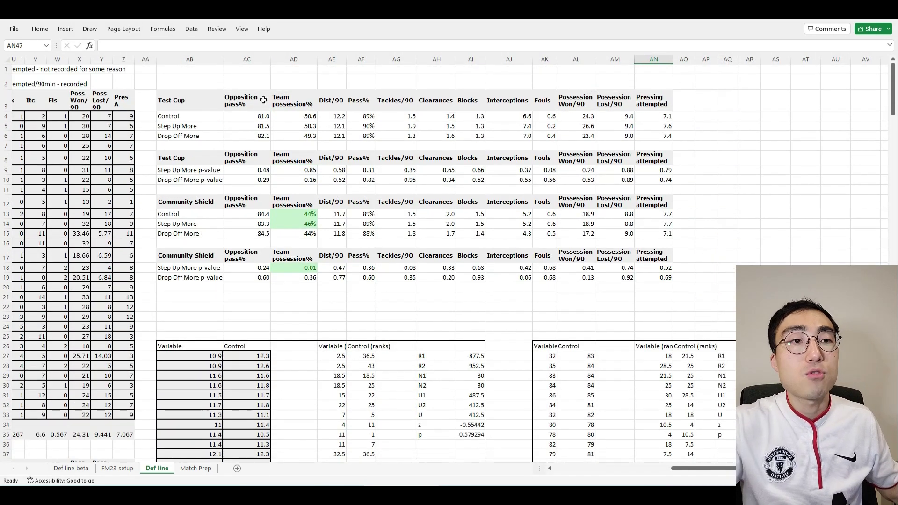
# Step: Review the Team possession% averages in the Test Cup table, focusing on the Control row
pyautogui.click(295, 100)
pyautogui.moveTo(297, 116); pyautogui.dragTo(300, 136)
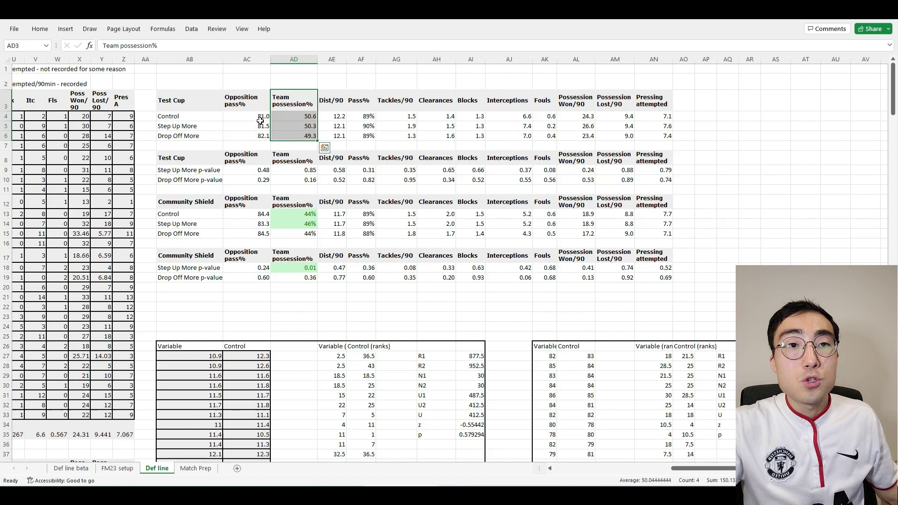
pyautogui.click(193, 102)
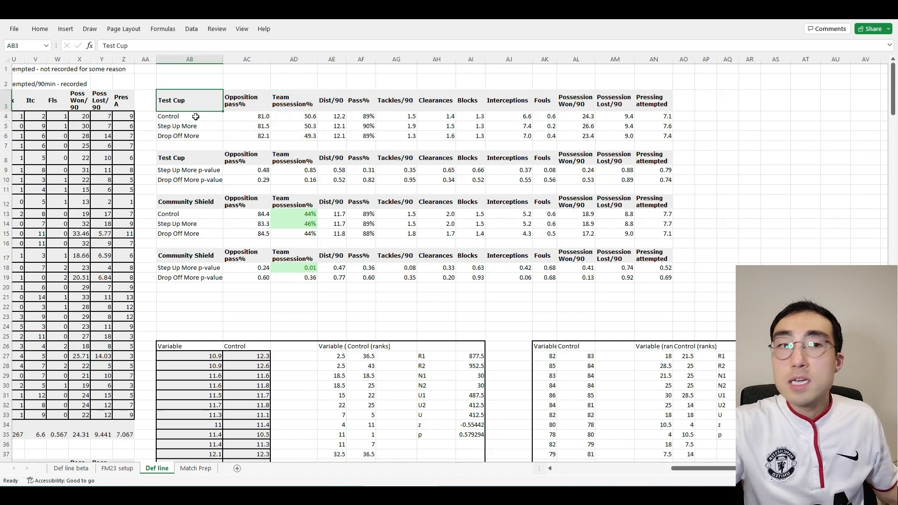
pyautogui.moveTo(196, 117); pyautogui.dragTo(296, 116)
pyautogui.click(309, 117)
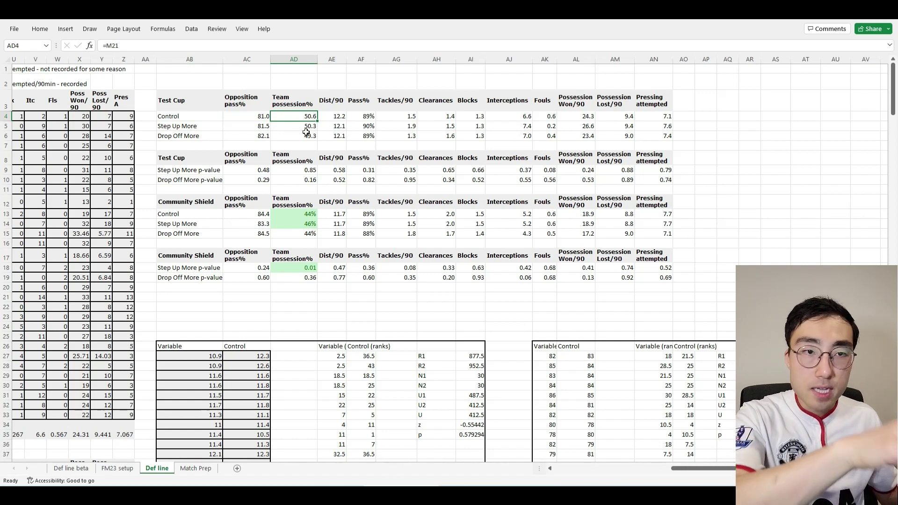
# Step: Highlight the whole block of Test Cup and Community Shield summary and p-value tables, and clear the selection
pyautogui.moveTo(182, 99); pyautogui.dragTo(669, 299)
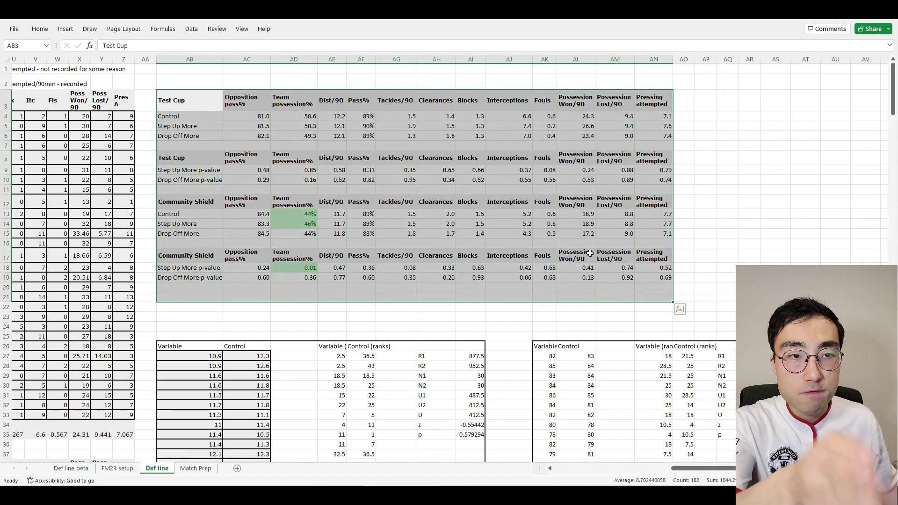
pyautogui.click(589, 253)
pyautogui.moveTo(186, 110); pyautogui.dragTo(686, 299)
pyautogui.click(727, 201)
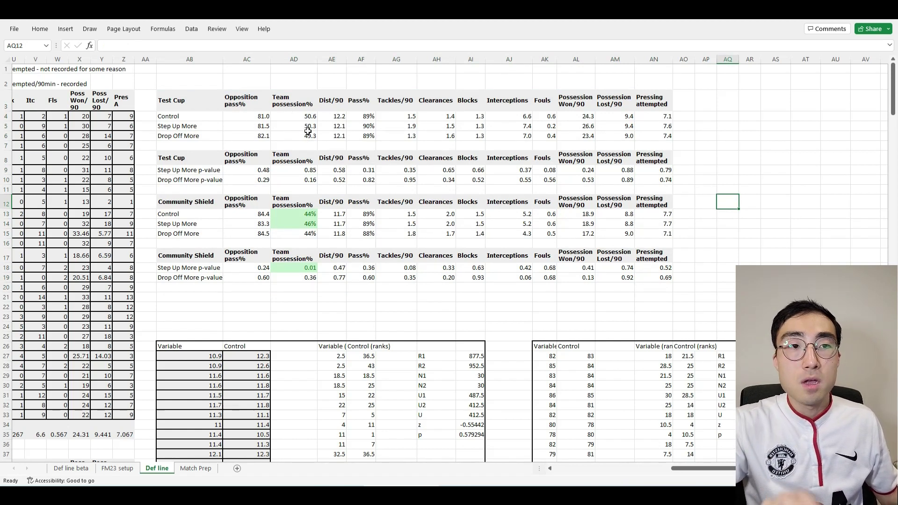
# Step: Compare the Test Cup Team possession% averages of the Control and Drop Off More rows
pyautogui.click(296, 118)
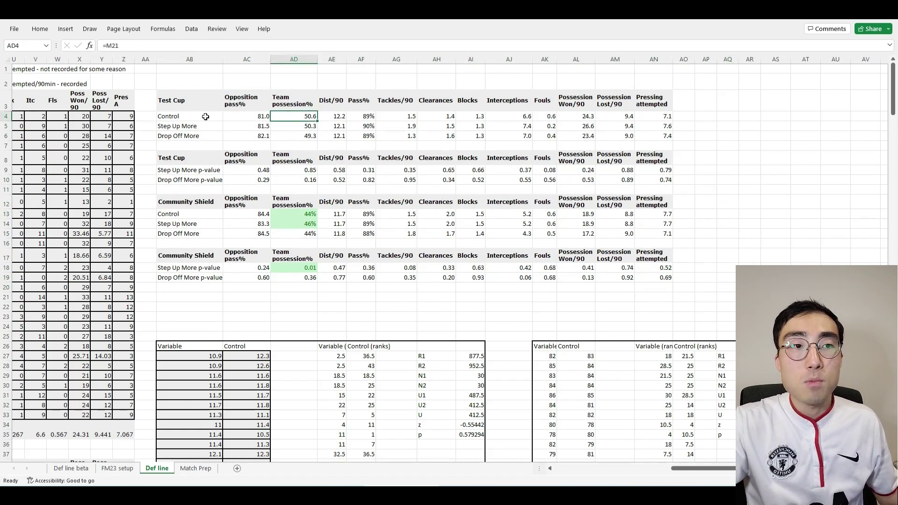
pyautogui.moveTo(187, 136); pyautogui.dragTo(298, 136)
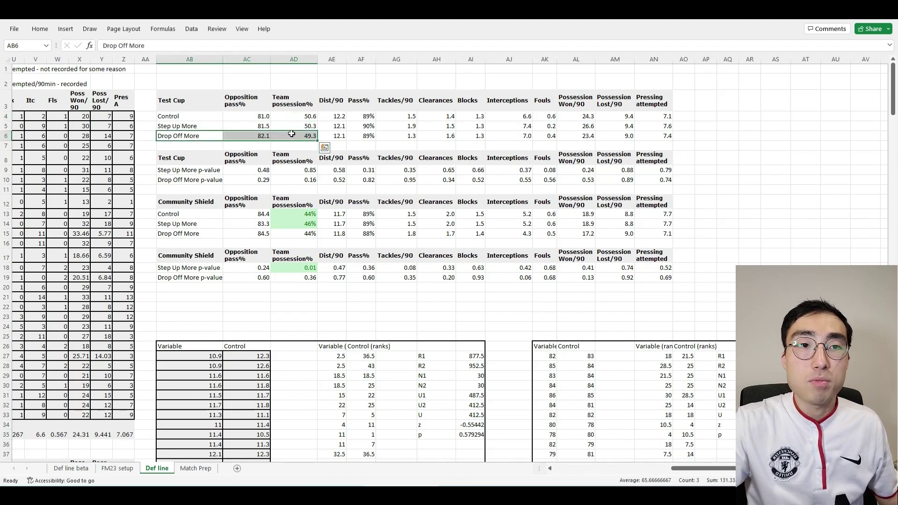
pyautogui.click(300, 136)
pyautogui.click(191, 137)
pyautogui.click(309, 139)
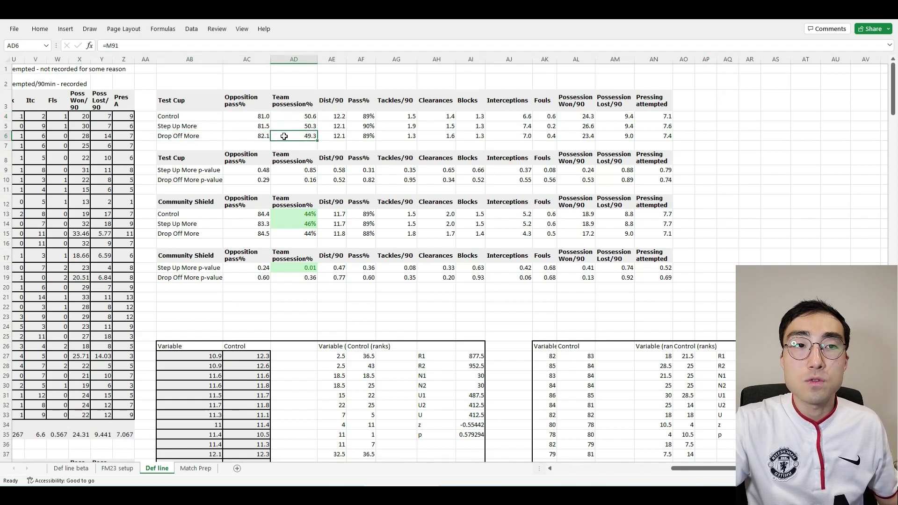
# Step: Apply the Bad cell style to the Control and Drop Off More Team possession% averages in the Test Cup table
pyautogui.click(297, 116)
pyautogui.keyDown('ctrl'); pyautogui.click(298, 136); pyautogui.keyUp('ctrl')
pyautogui.click(40, 29)
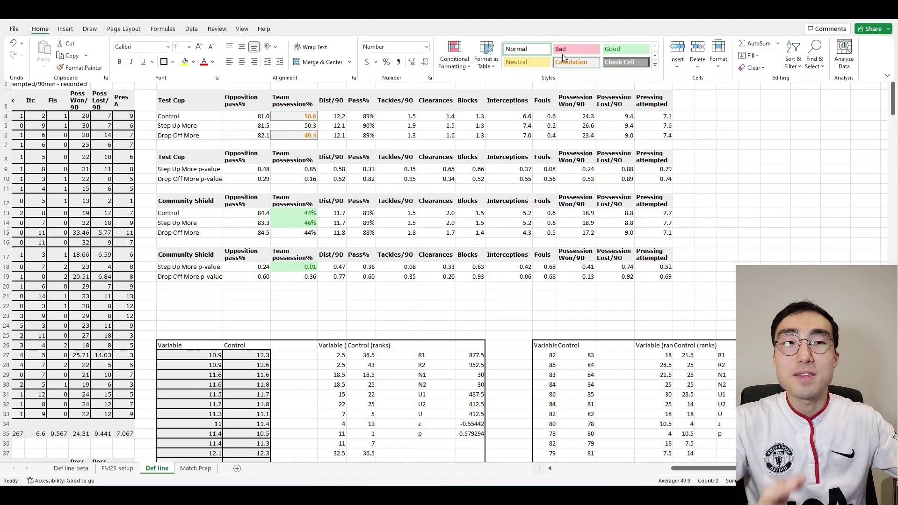
pyautogui.click(562, 52)
pyautogui.click(301, 145)
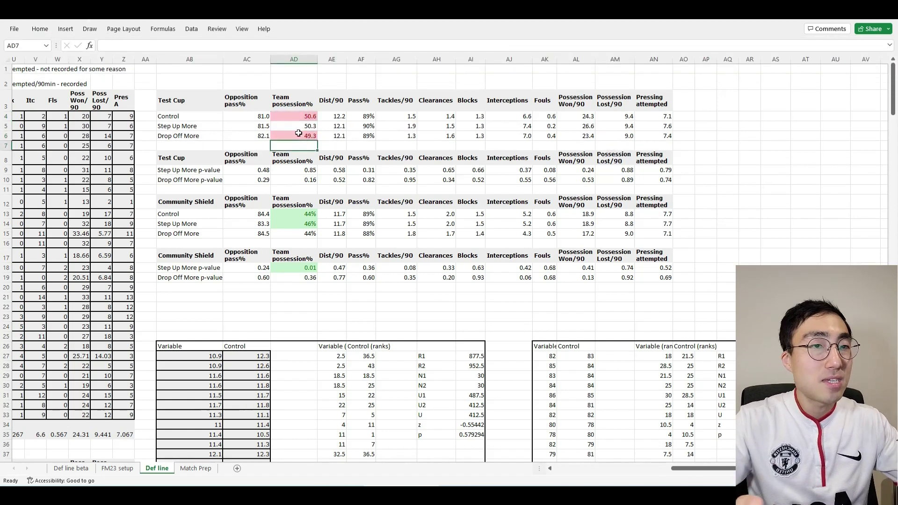
pyautogui.click(299, 127)
pyautogui.click(299, 133)
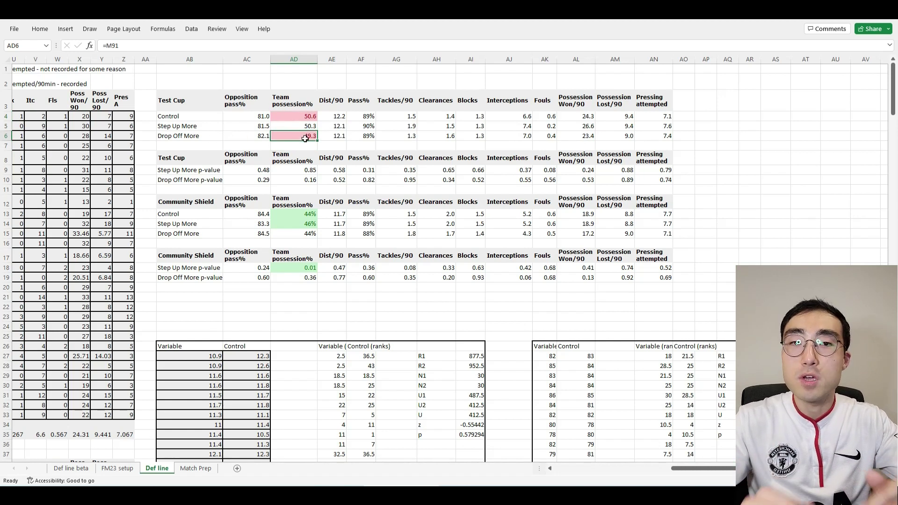
# Step: Apply the Bad cell style to the Test Cup Drop Off More p-value for Team possession%
pyautogui.click(202, 137)
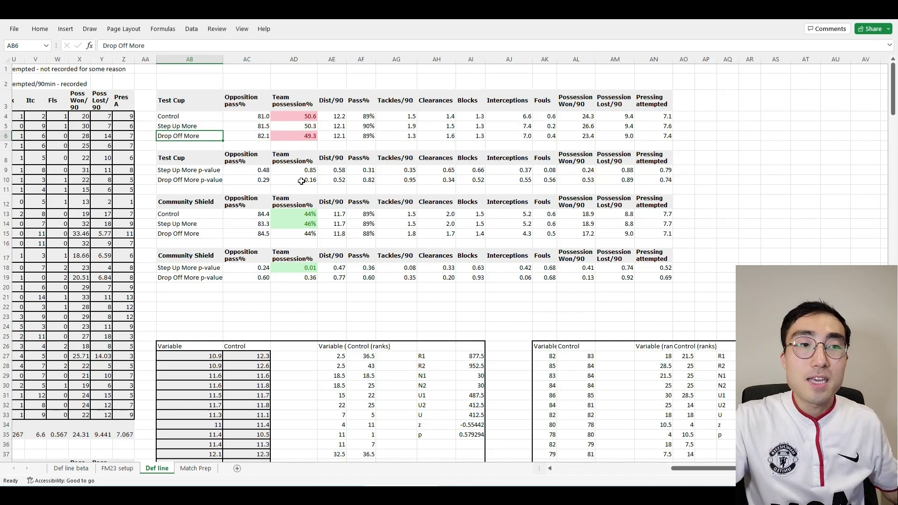
pyautogui.click(202, 179)
pyautogui.click(299, 179)
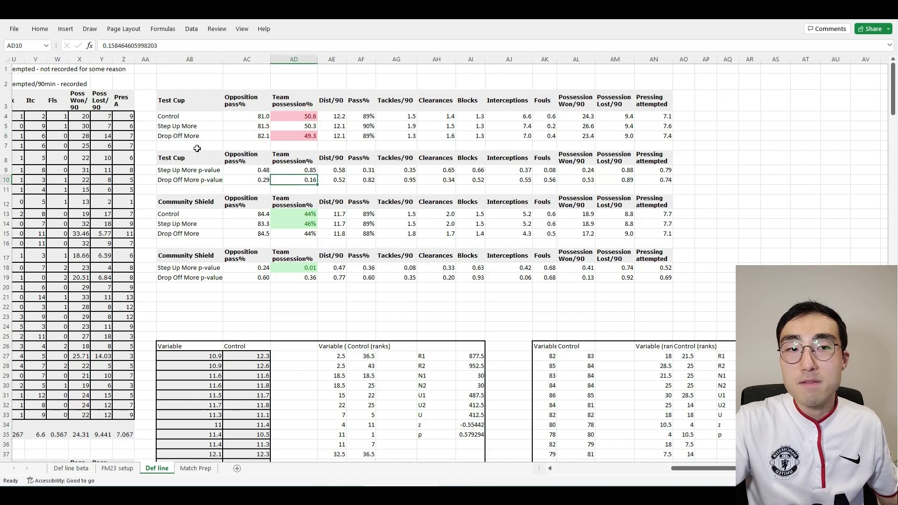
pyautogui.click(40, 29)
pyautogui.click(582, 49)
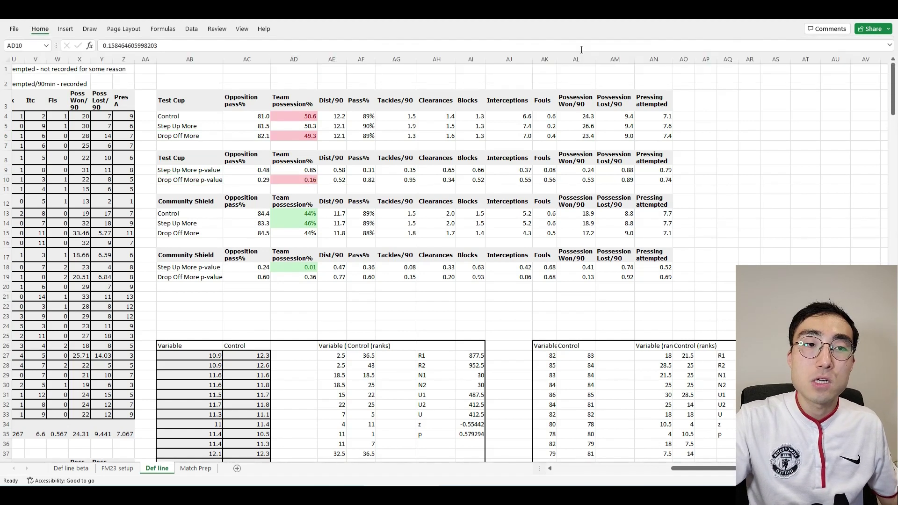
pyautogui.click(309, 189)
pyautogui.click(309, 182)
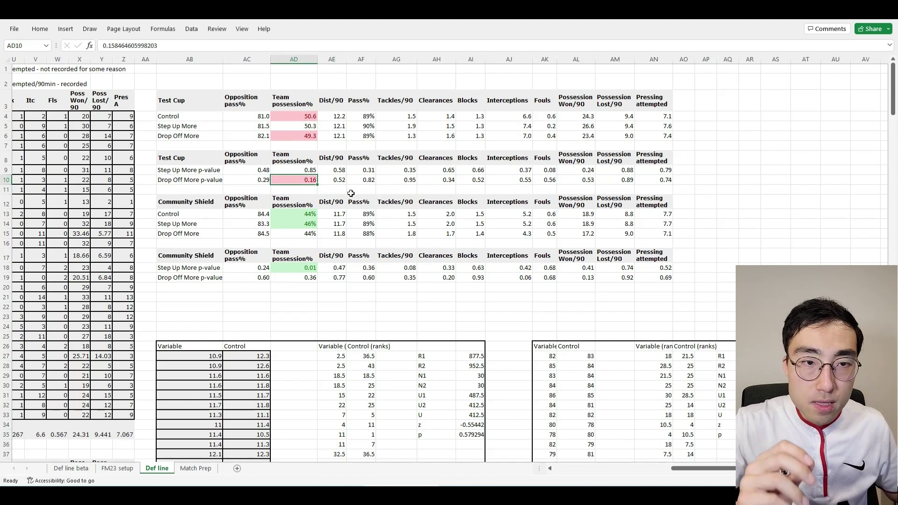
# Step: Check the Control and Drop Off More Team possession% averages against the Drop Off More p-value in the Test Cup tables
pyautogui.click(301, 119)
pyautogui.keyDown('ctrl'); pyautogui.click(295, 136); pyautogui.keyUp('ctrl')
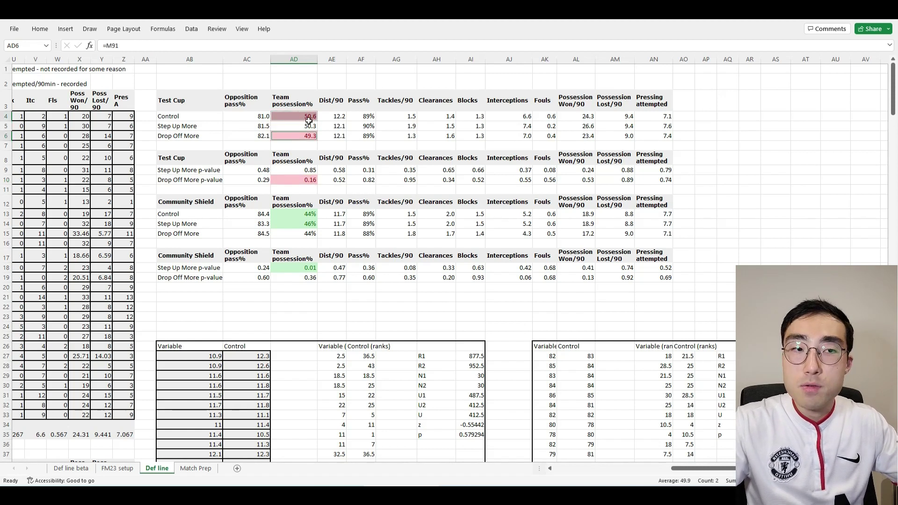
pyautogui.click(299, 180)
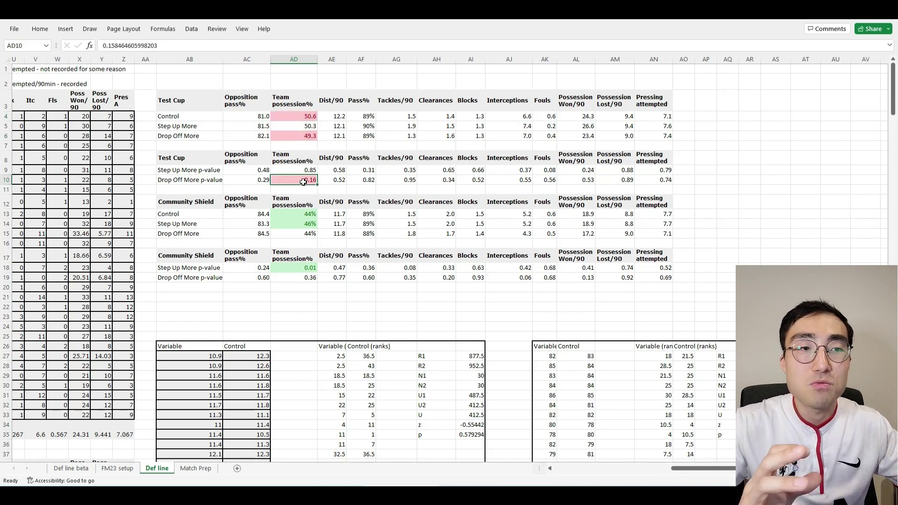
# Step: Reset the Control and Drop Off More Team possession% averages and the Drop Off More p-value in the Test Cup tables to the Normal style
pyautogui.click(295, 118)
pyautogui.keyDown('ctrl'); pyautogui.click(294, 136); pyautogui.keyUp('ctrl')
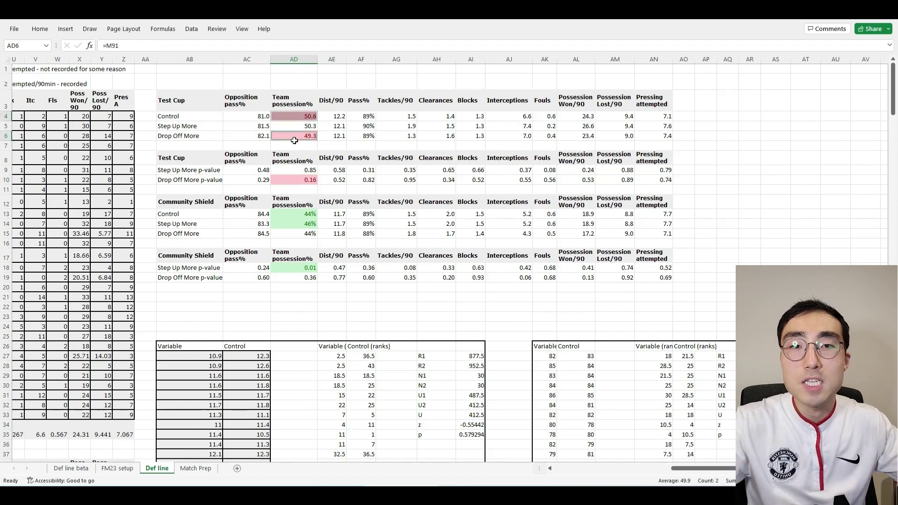
pyautogui.keyDown('ctrl'); pyautogui.click(295, 180); pyautogui.keyUp('ctrl')
pyautogui.click(48, 31)
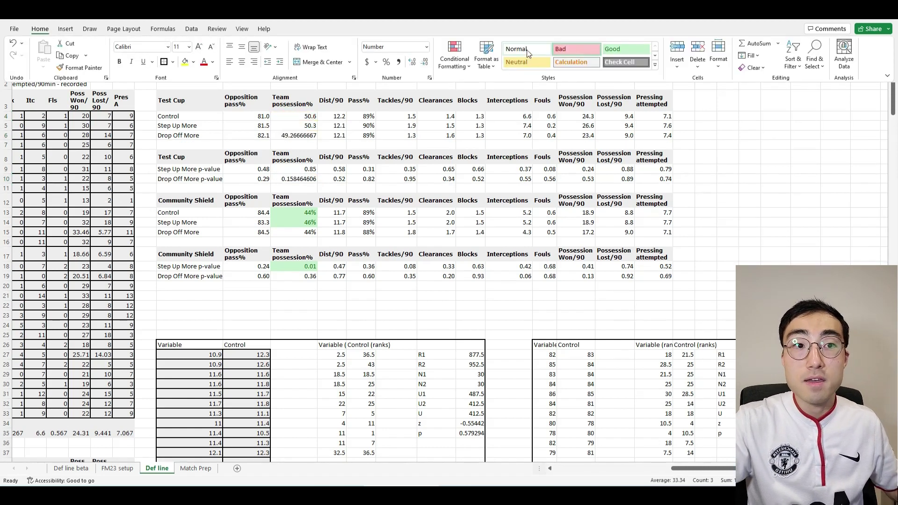
pyautogui.click(527, 50)
pyautogui.click(775, 158)
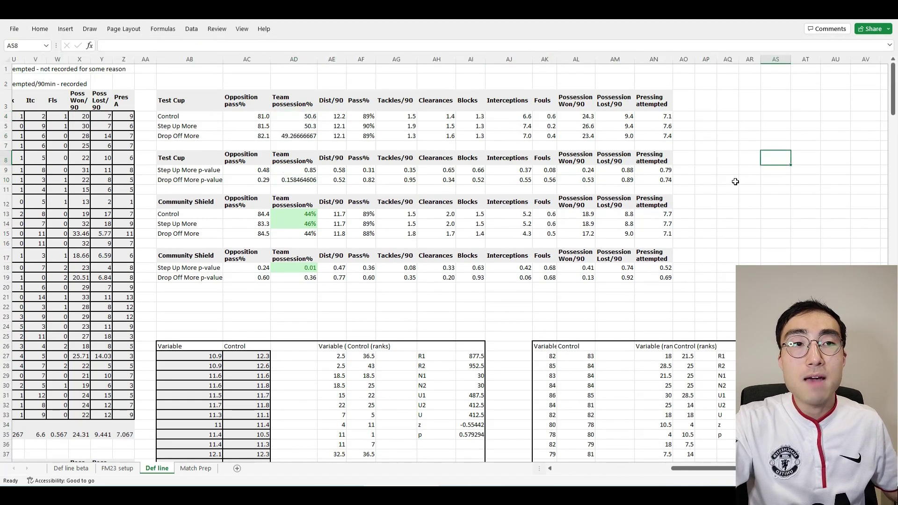
# Step: Review the Pressing attempted averages in the Test Cup table for Control, Step Up More and Drop Off More
pyautogui.click(653, 104)
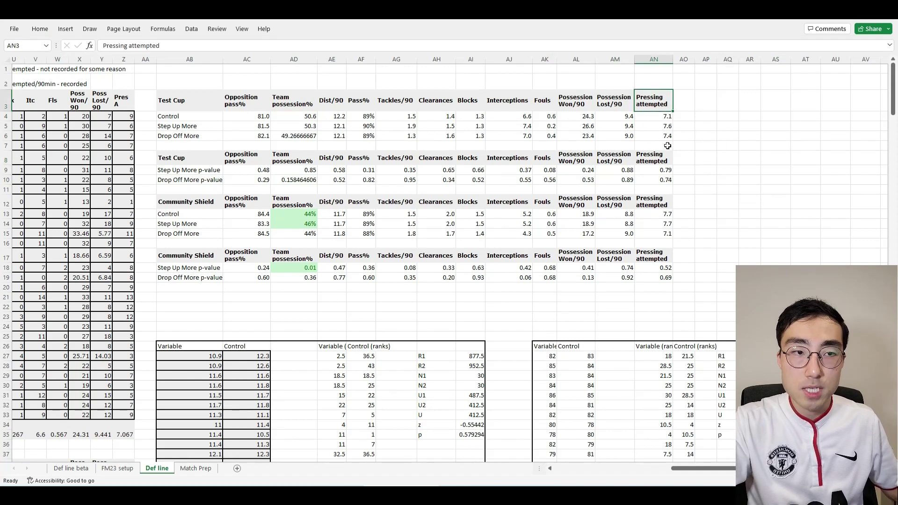
pyautogui.click(661, 117)
pyautogui.moveTo(653, 135); pyautogui.dragTo(654, 124)
pyautogui.click(657, 118)
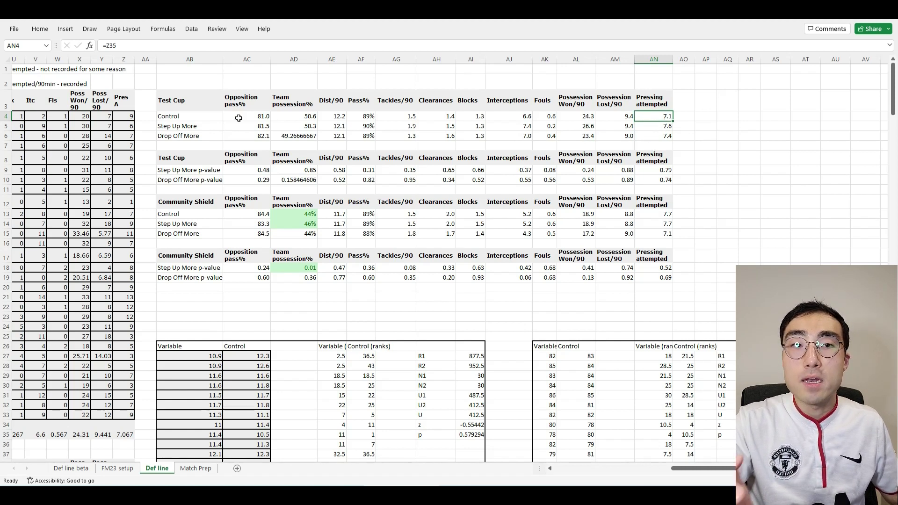
pyautogui.click(181, 126)
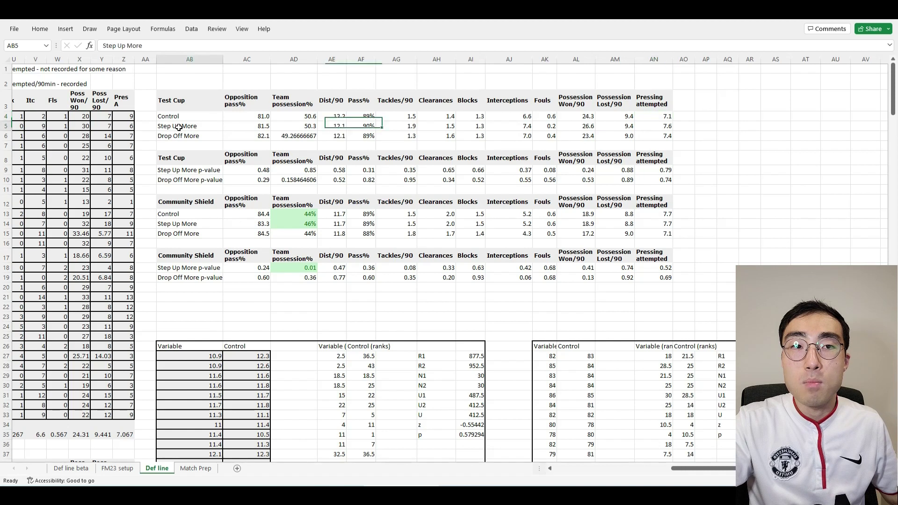
# Step: Apply the Bad cell style to the Test Cup Control and Step Up More Pressing attempted averages and the Step Up More p-value
pyautogui.click(660, 128)
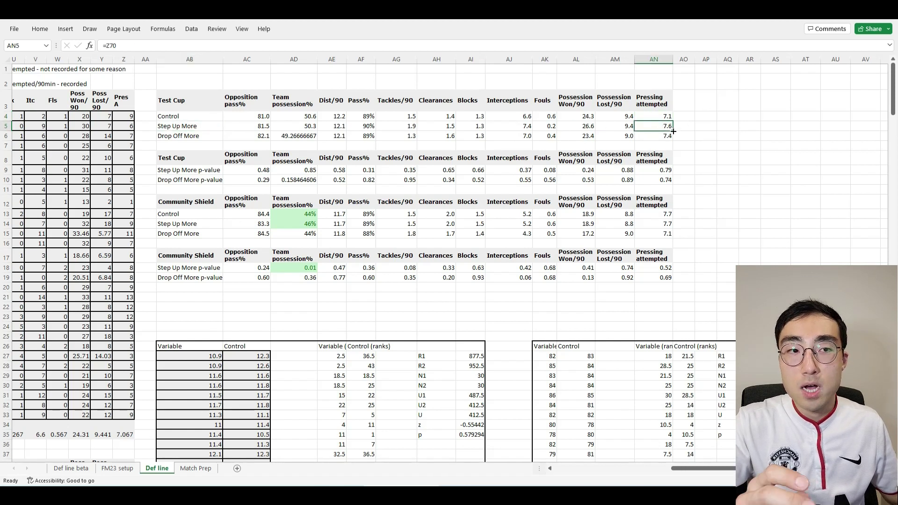
pyautogui.keyDown('shift'); pyautogui.click(658, 118); pyautogui.keyUp('shift')
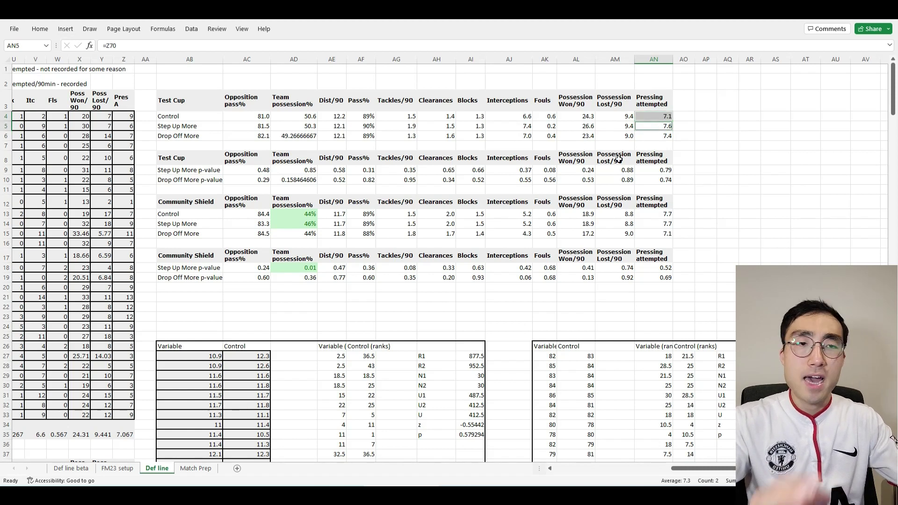
pyautogui.keyDown('ctrl'); pyautogui.click(664, 169); pyautogui.keyUp('ctrl')
pyautogui.click(40, 29)
pyautogui.click(553, 45)
pyautogui.click(702, 129)
# Step: Compare the highlighted Control and Step Up More Pressing attempted averages, and check the Step Up More p-value
pyautogui.click(656, 127)
pyautogui.hotkey('shift', 'Up')
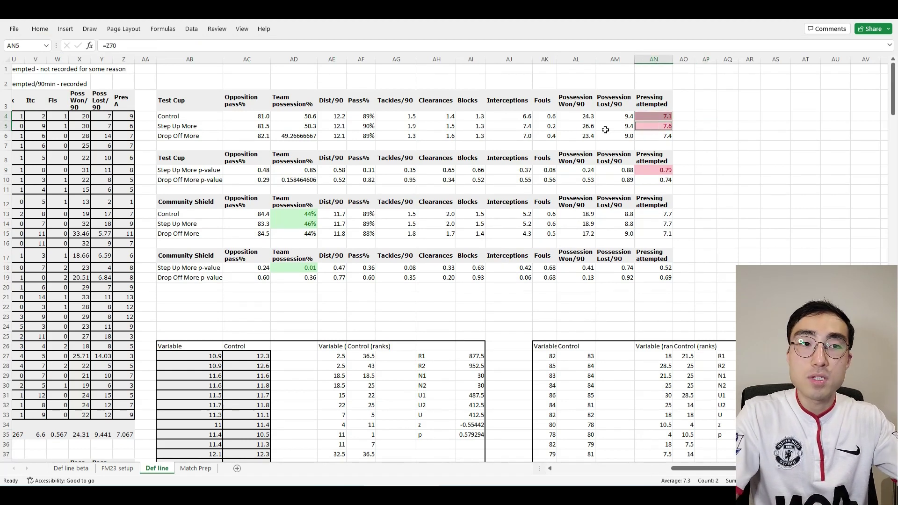
pyautogui.click(705, 126)
pyautogui.click(662, 170)
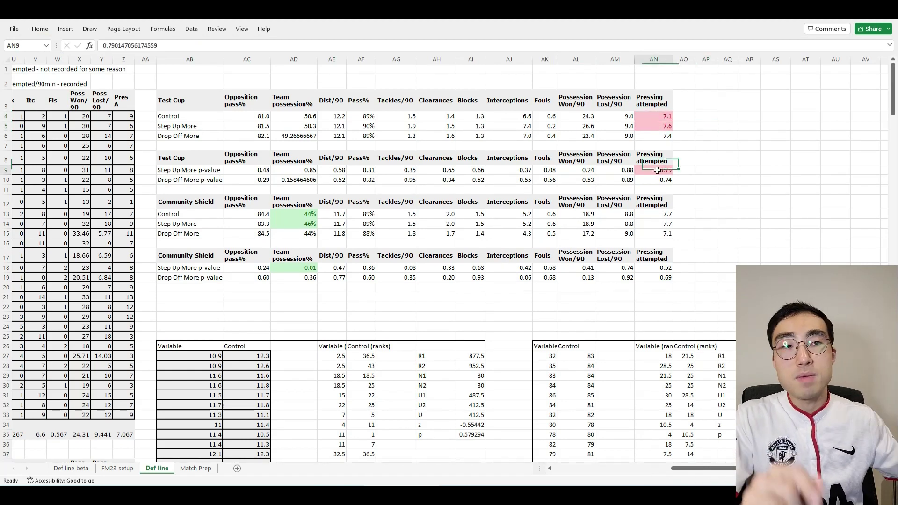
pyautogui.click(208, 172)
pyautogui.click(654, 171)
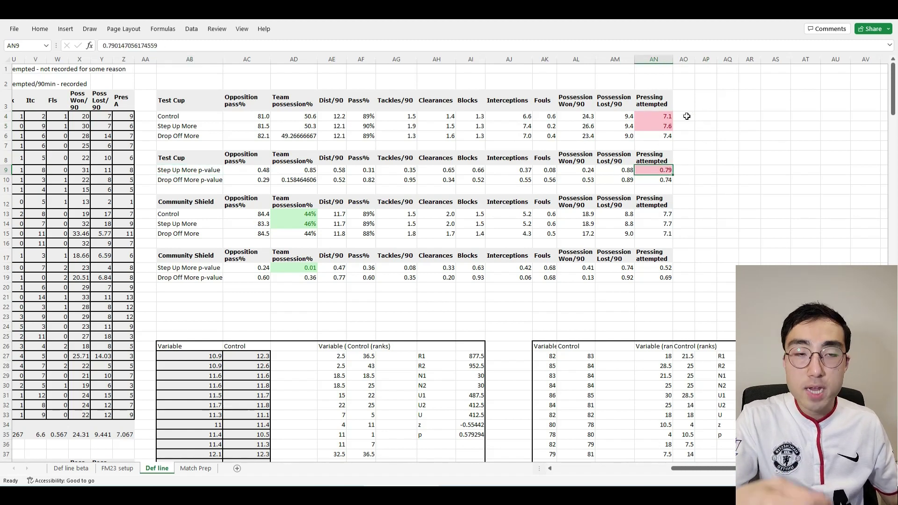
pyautogui.click(718, 192)
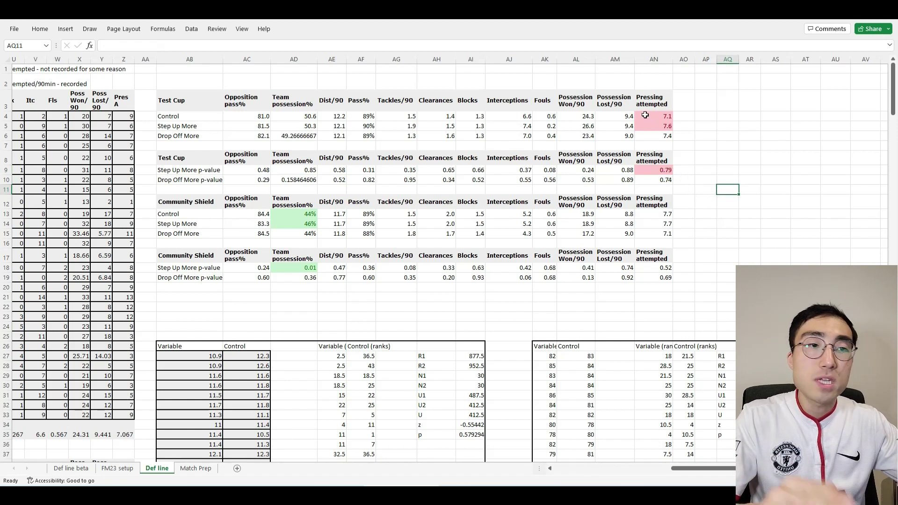
# Step: Reset the Control and Step Up More Pressing attempted averages and the Step Up More p-value in the Test Cup tables to the Normal style
pyautogui.moveTo(645, 115); pyautogui.dragTo(651, 126)
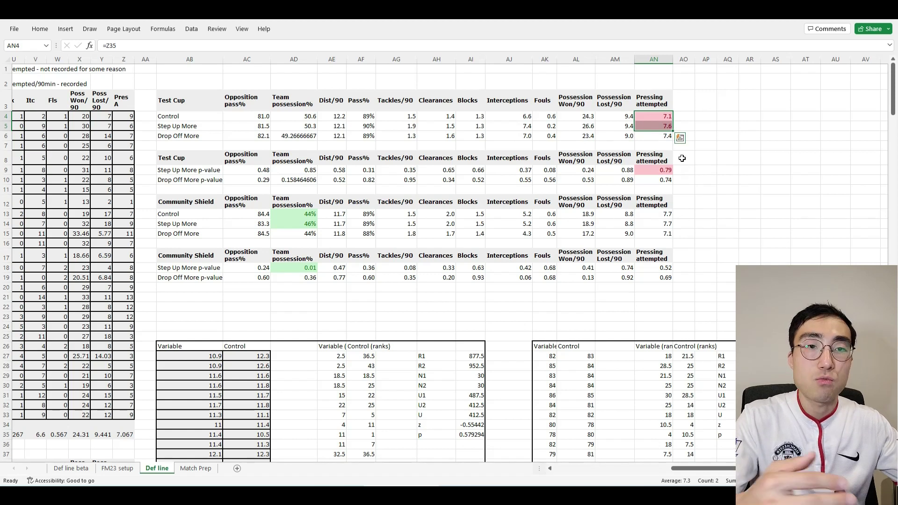
pyautogui.keyDown('ctrl'); pyautogui.click(649, 172); pyautogui.keyUp('ctrl')
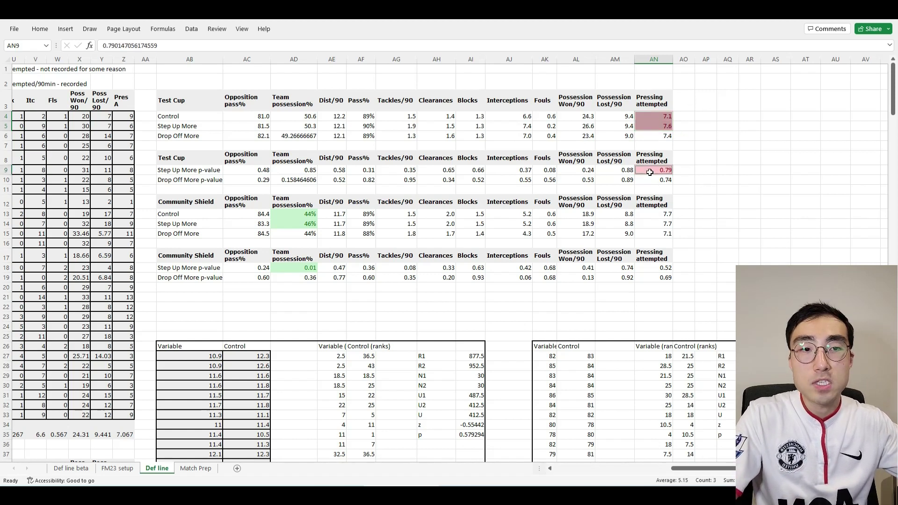
pyautogui.click(40, 29)
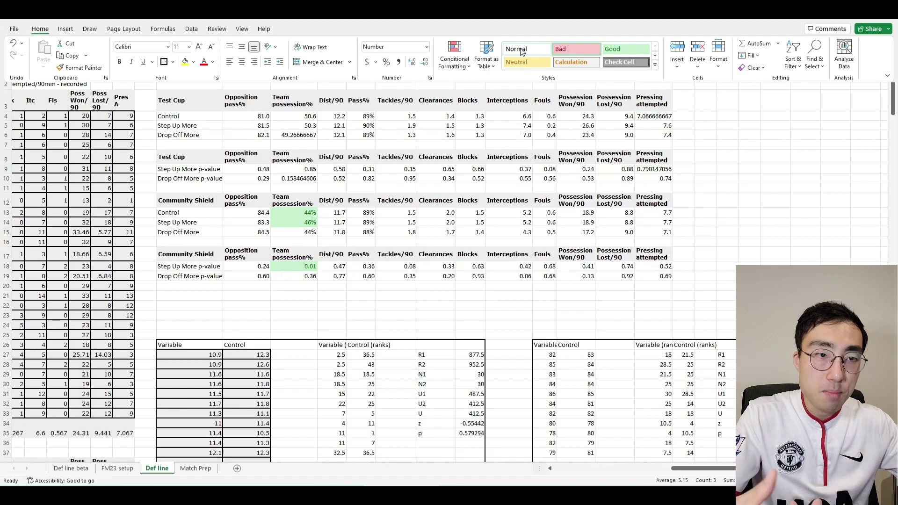
pyautogui.click(514, 49)
pyautogui.click(776, 146)
pyautogui.click(731, 188)
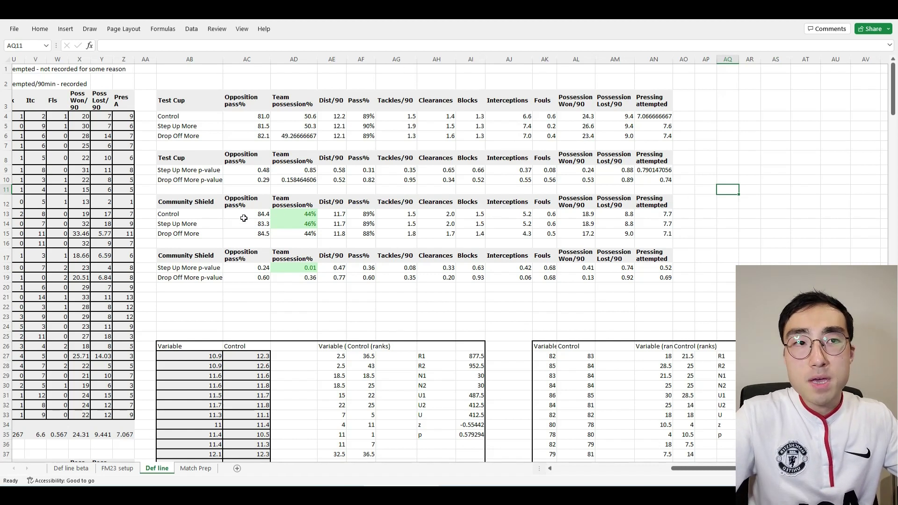
# Step: Review the Community Shield Team possession% column and its Step Up More p-value
pyautogui.click(297, 270)
pyautogui.click(289, 208)
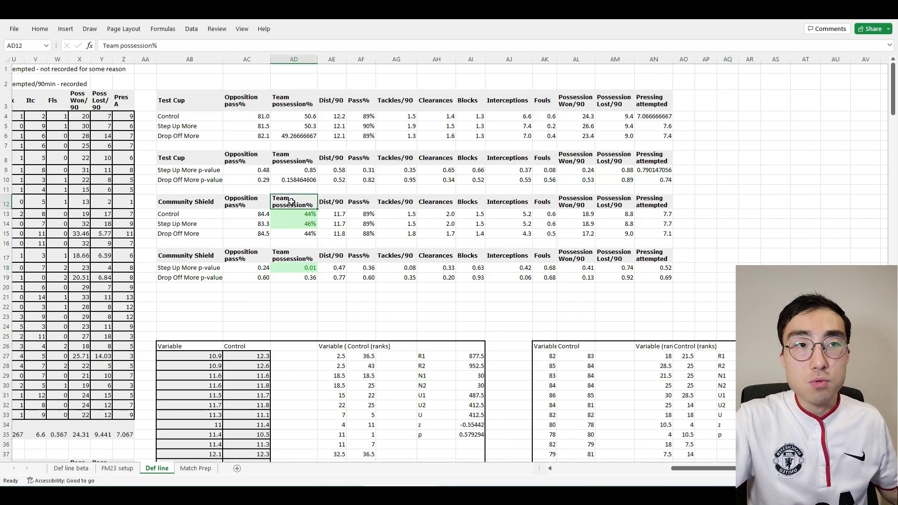
pyautogui.click(182, 204)
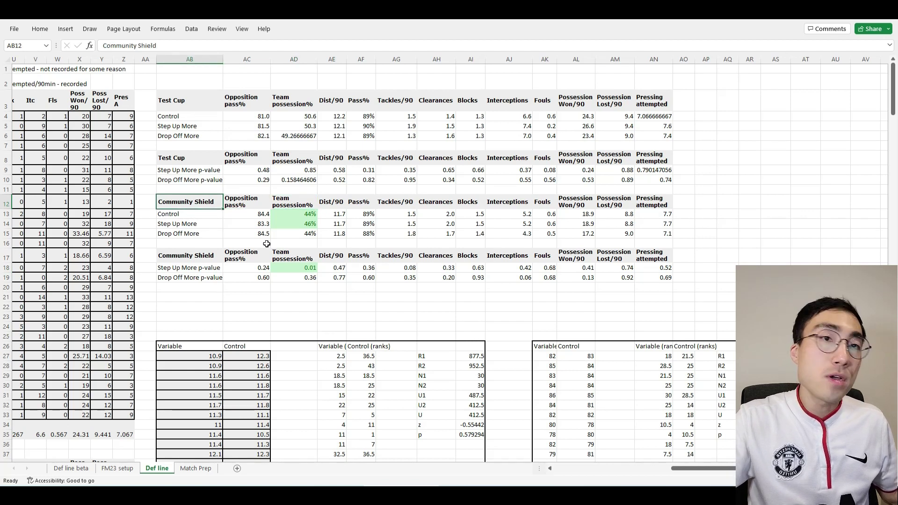
# Step: Compare the Community Shield Control and Step Up More Team possession% averages, and check the Step Up More p-value
pyautogui.click(205, 215)
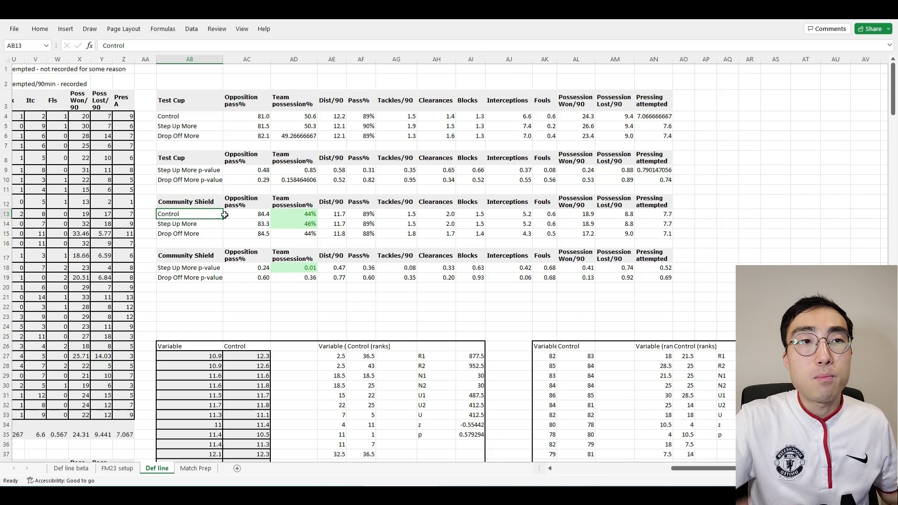
pyautogui.click(289, 213)
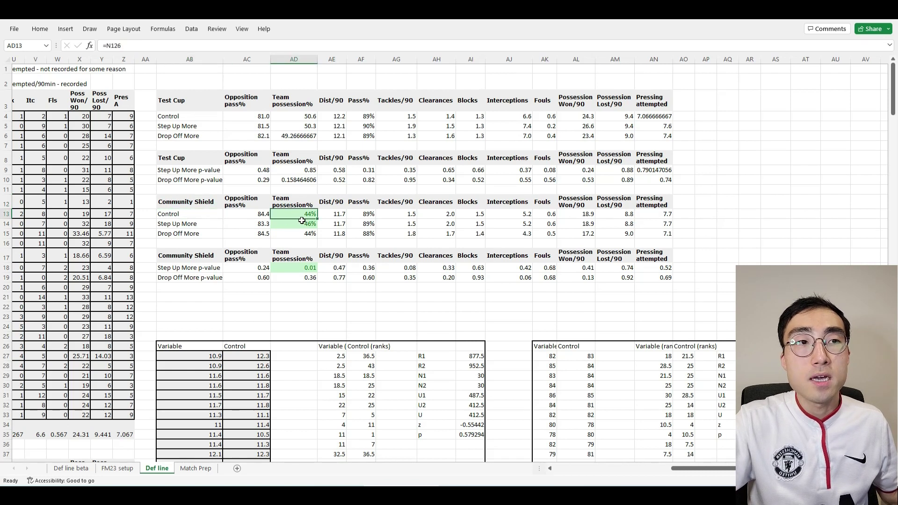
pyautogui.click(197, 225)
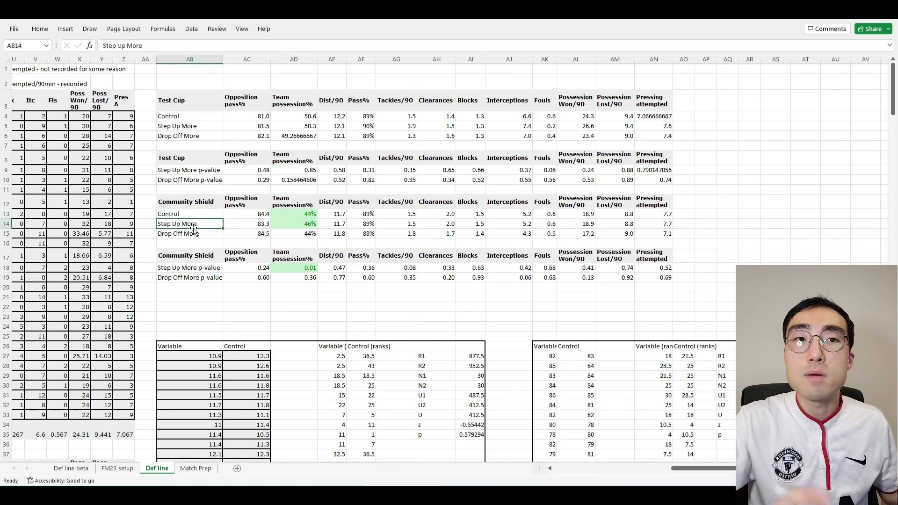
pyautogui.click(295, 226)
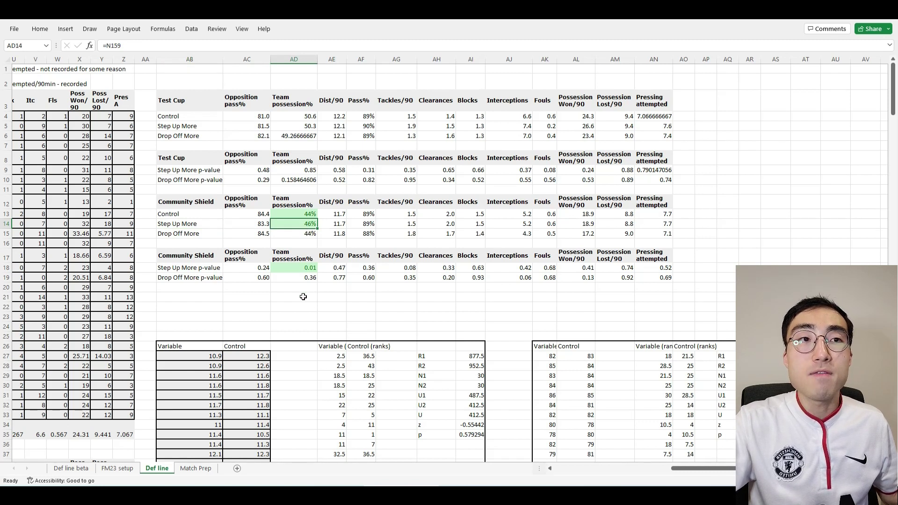
pyautogui.click(291, 270)
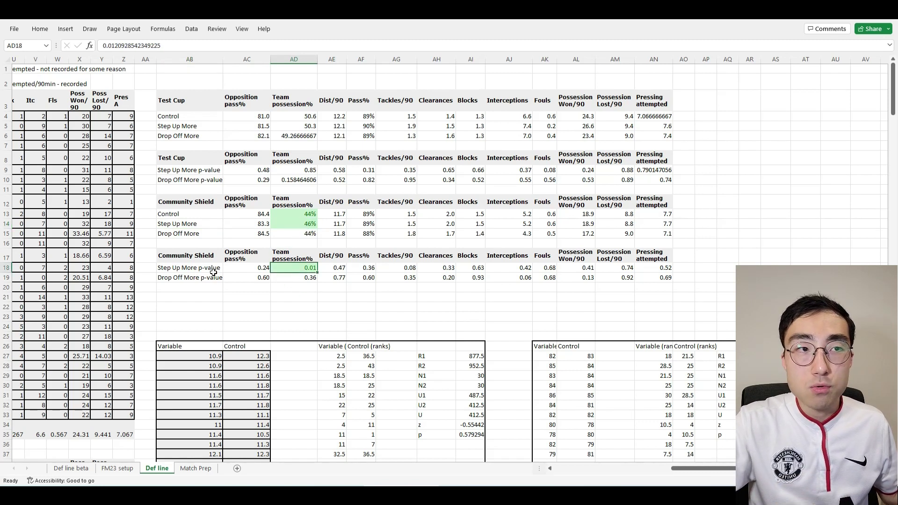
pyautogui.click(172, 267)
pyautogui.click(290, 269)
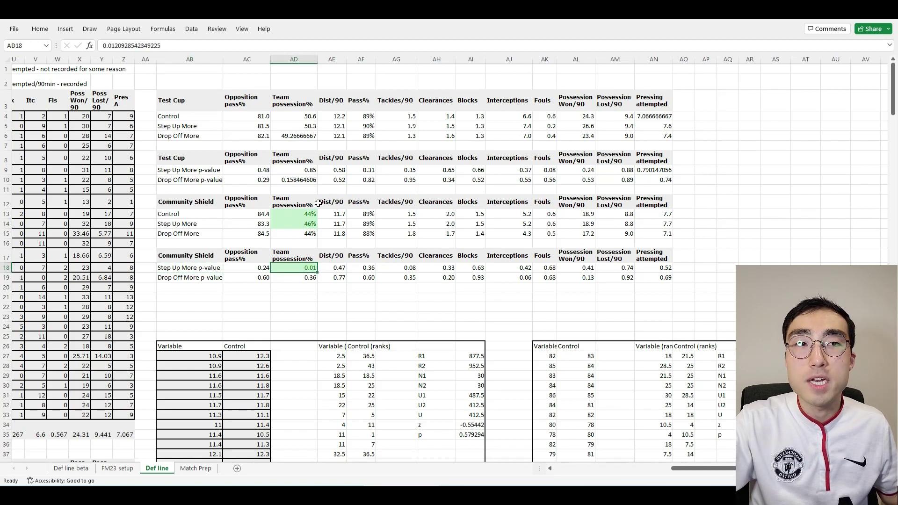
pyautogui.click(297, 214)
pyautogui.click(298, 224)
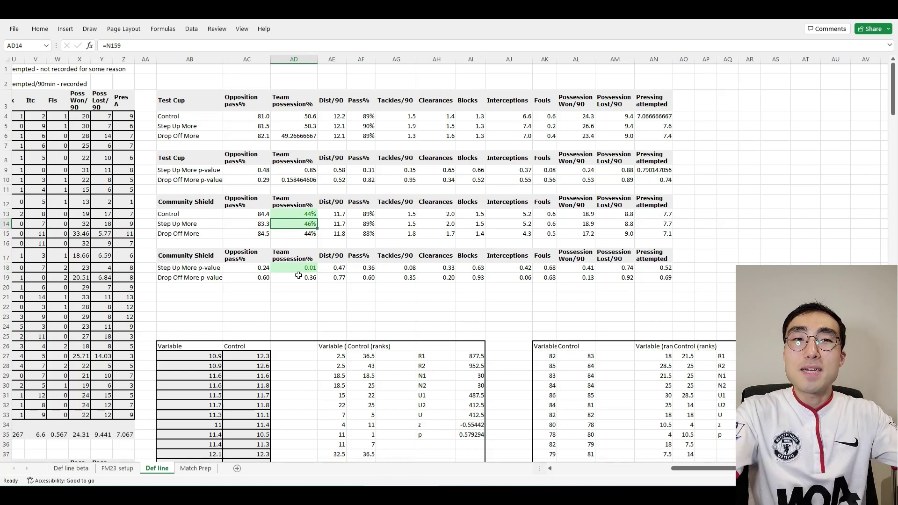
pyautogui.click(198, 222)
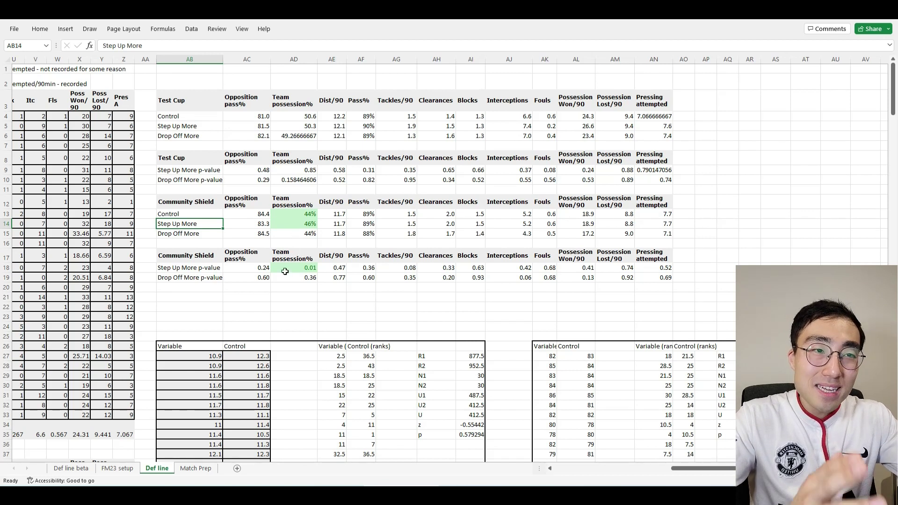
# Step: Apply the Bad cell style to the Step Up More p-value for Team possession% in the Test Cup table
pyautogui.click(189, 156)
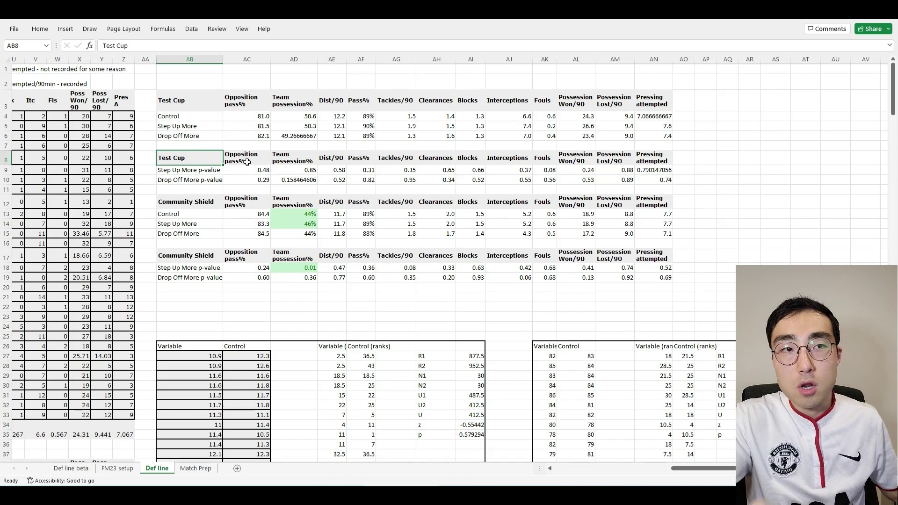
pyautogui.click(287, 103)
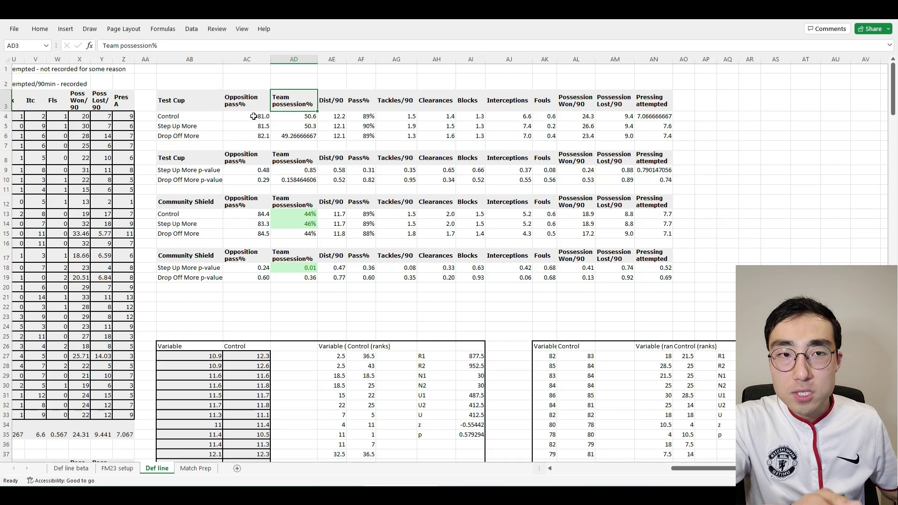
pyautogui.moveTo(198, 115); pyautogui.dragTo(299, 127)
pyautogui.click(294, 170)
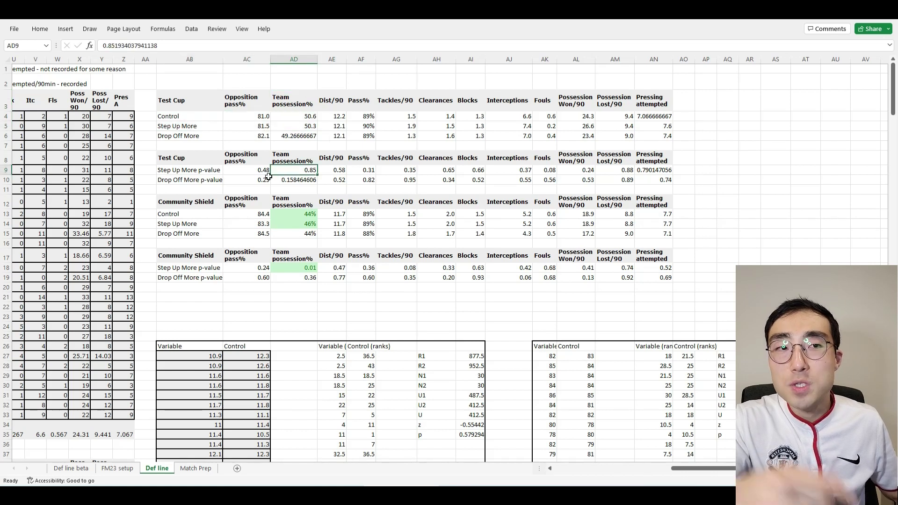
pyautogui.click(40, 29)
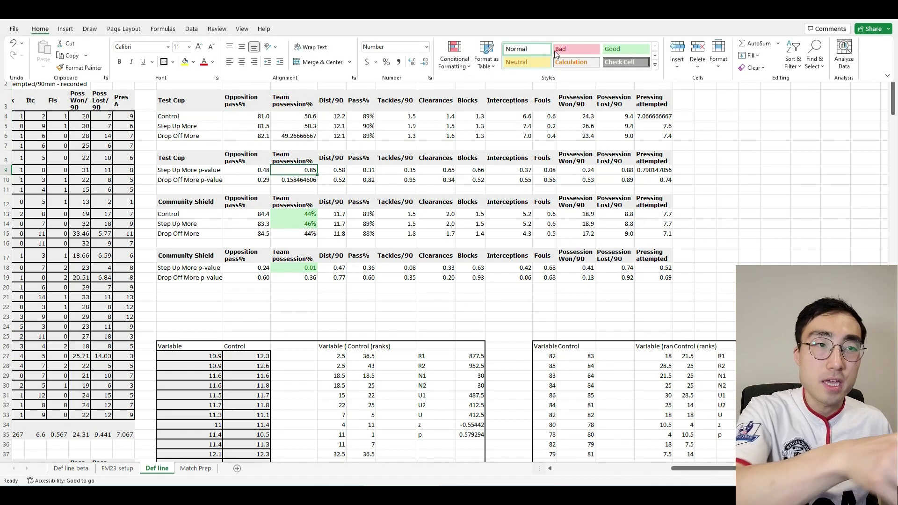
pyautogui.click(604, 41)
pyautogui.click(303, 269)
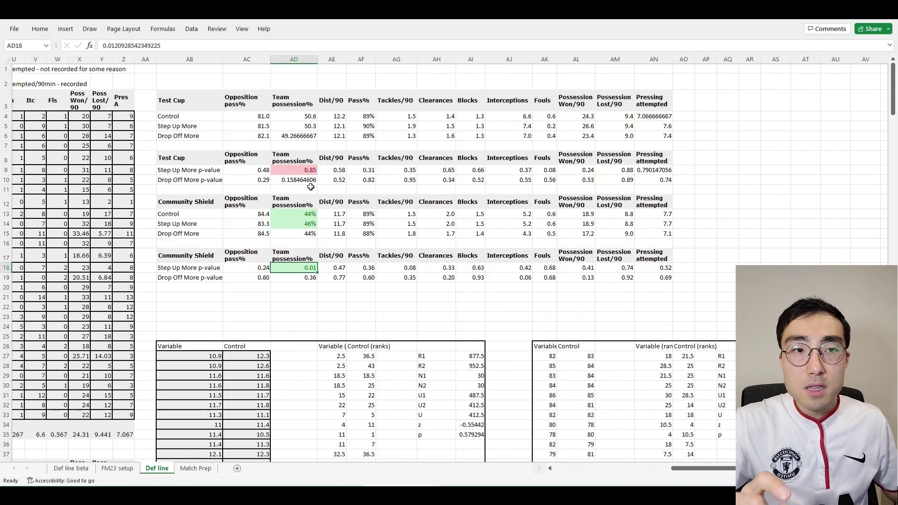
pyautogui.click(298, 169)
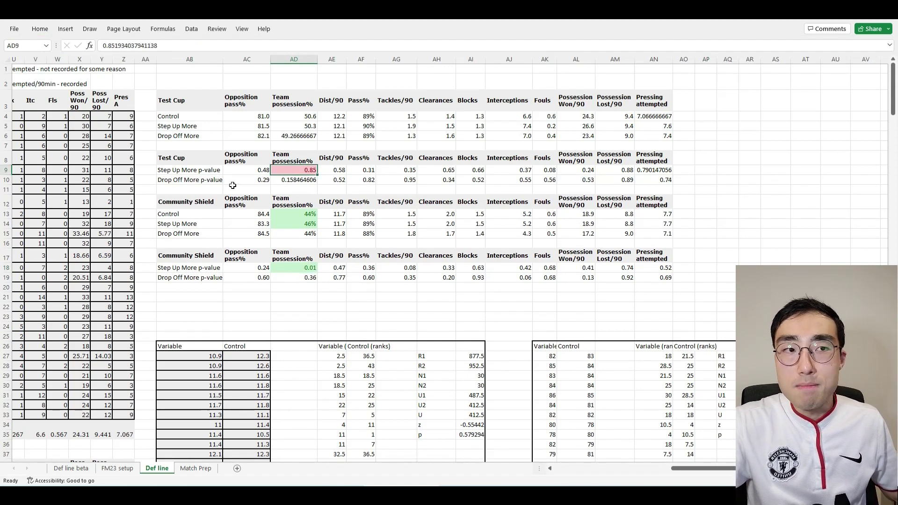
pyautogui.click(188, 170)
pyautogui.click(296, 172)
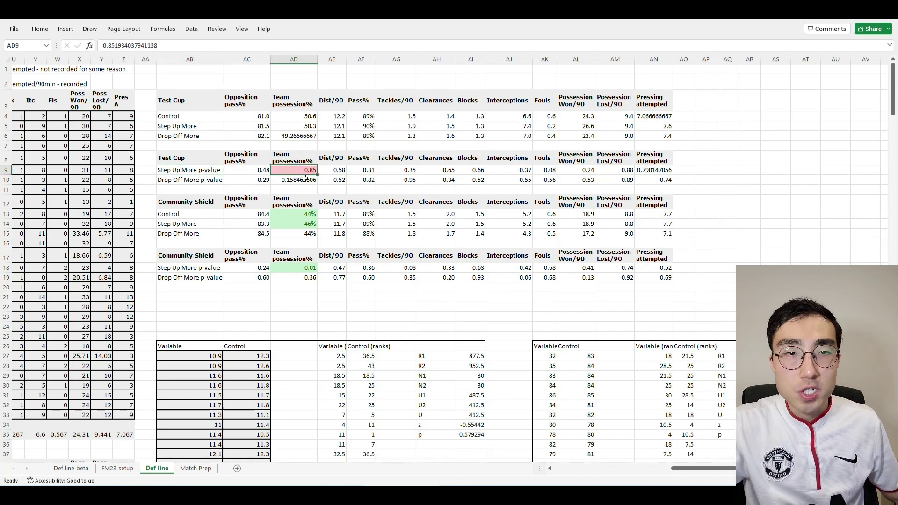
# Step: Apply the Bad cell style to the Control and Step Up More Team possession% averages in the Test Cup table
pyautogui.moveTo(297, 116); pyautogui.dragTo(297, 125)
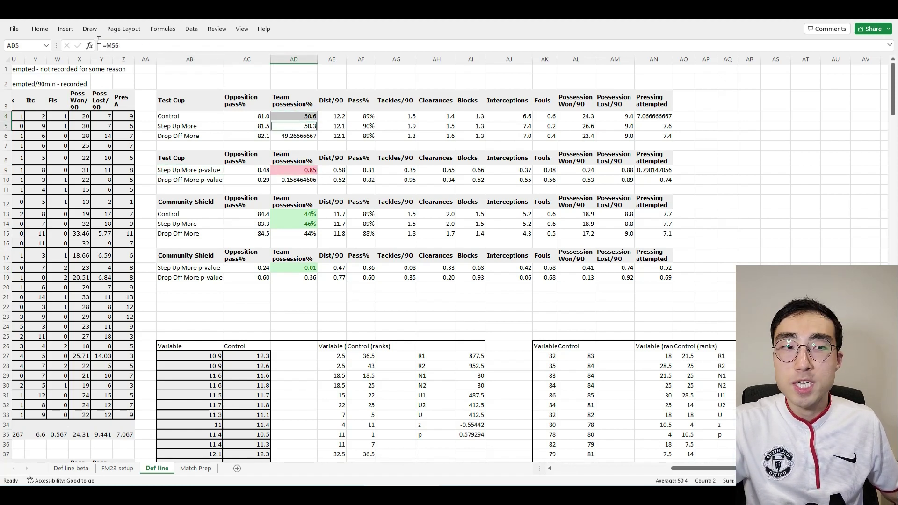
pyautogui.click(47, 31)
pyautogui.click(567, 45)
pyautogui.click(727, 189)
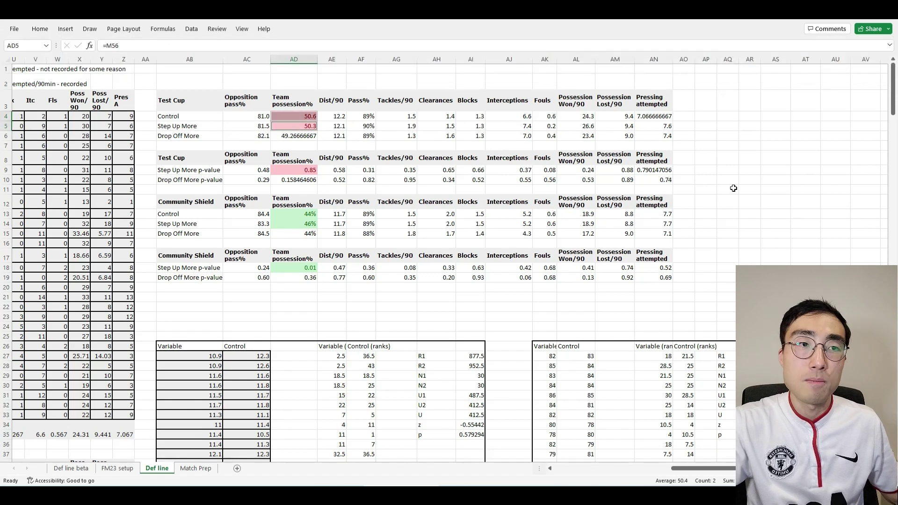
# Step: Compare the highlighted Team possession% results between the Test Cup and Community Shield tables, and review the remaining metrics from Dist/90 to Pressing attempted
pyautogui.moveTo(298, 263); pyautogui.dragTo(303, 276)
pyautogui.click(309, 303)
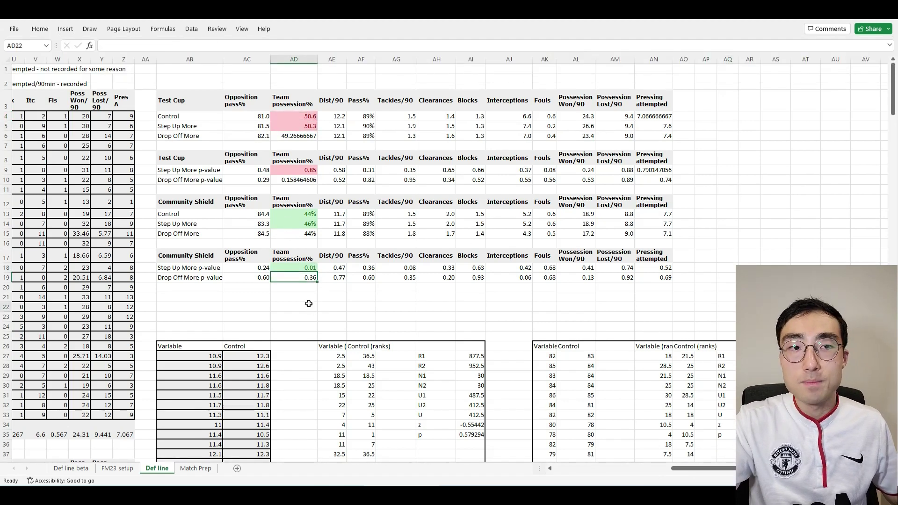
pyautogui.moveTo(289, 115); pyautogui.dragTo(290, 279)
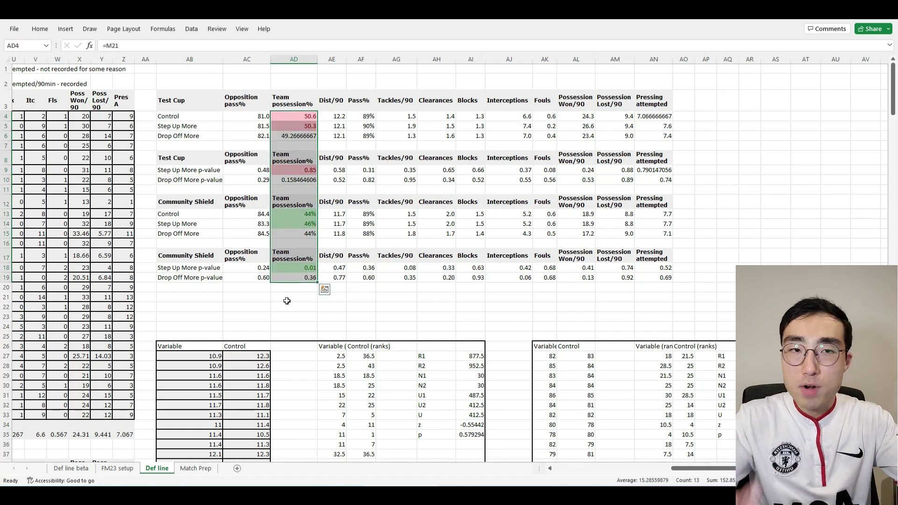
pyautogui.click(291, 172)
pyautogui.moveTo(182, 100); pyautogui.dragTo(296, 189)
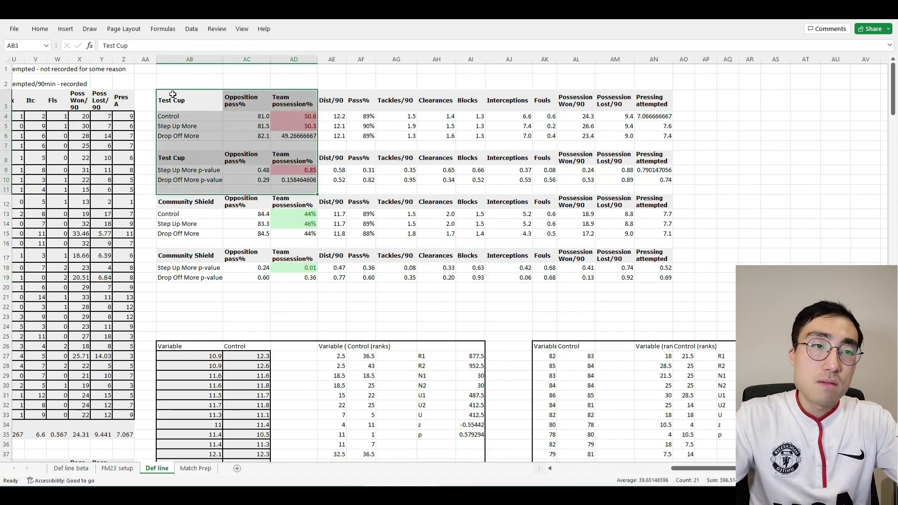
pyautogui.click(291, 82)
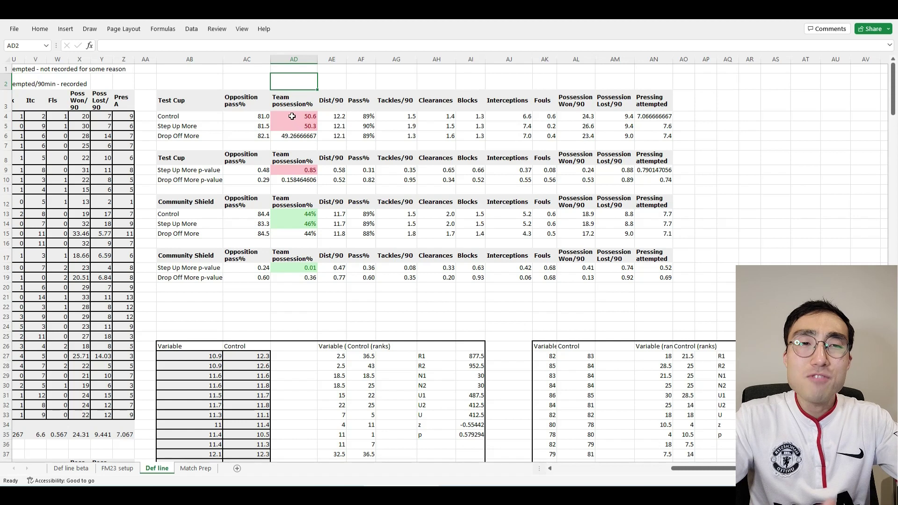
pyautogui.click(302, 270)
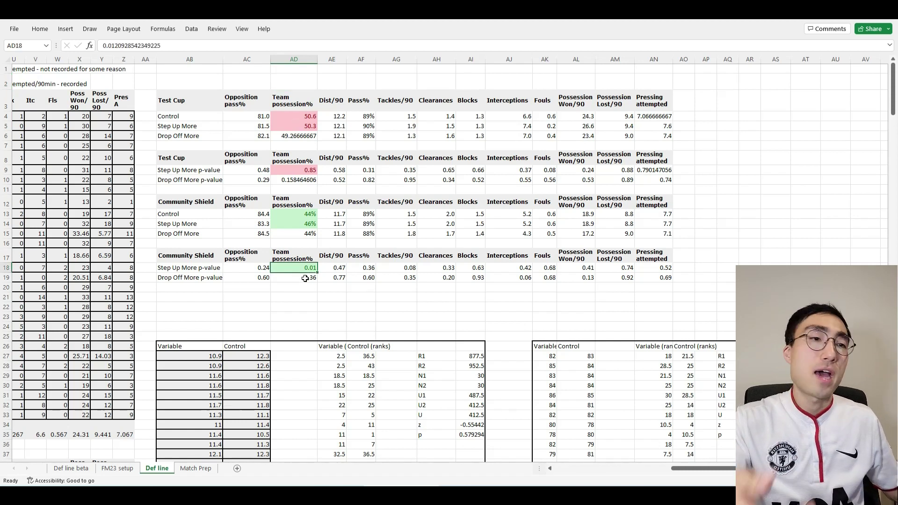
pyautogui.click(160, 269)
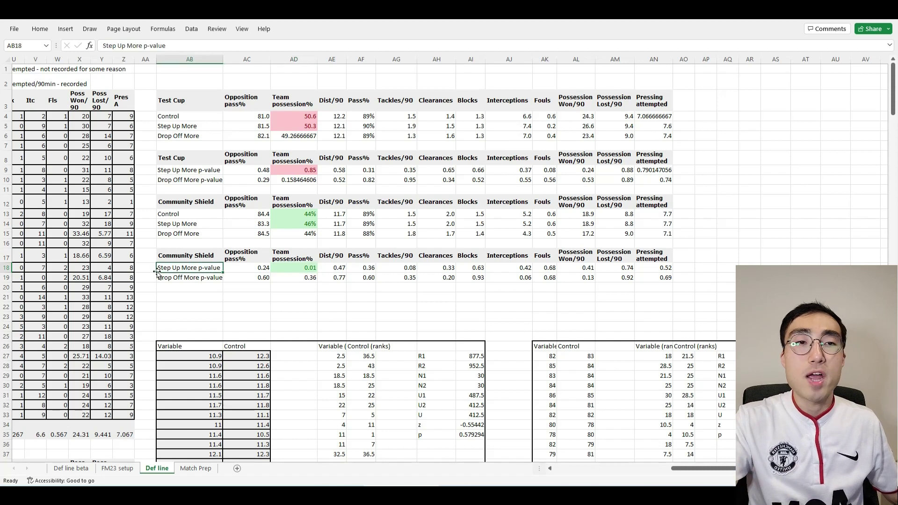
pyautogui.moveTo(300, 215); pyautogui.dragTo(299, 224)
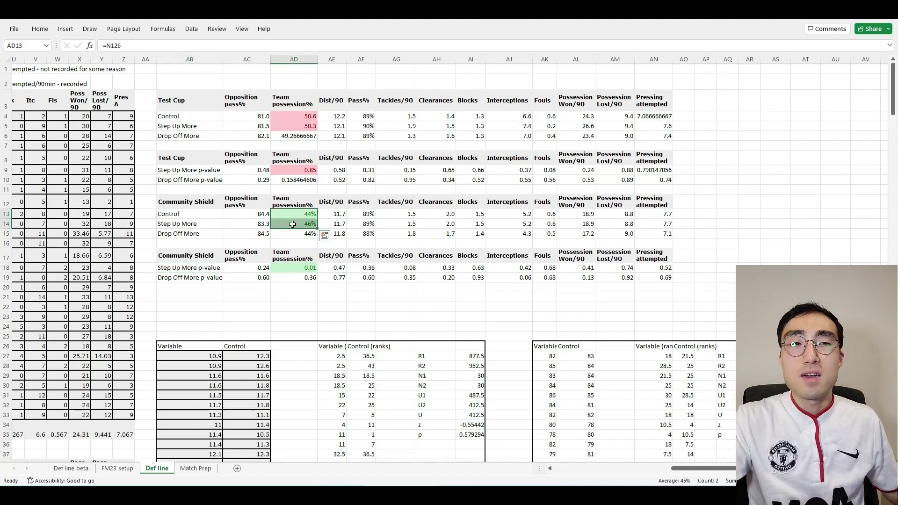
pyautogui.click(299, 224)
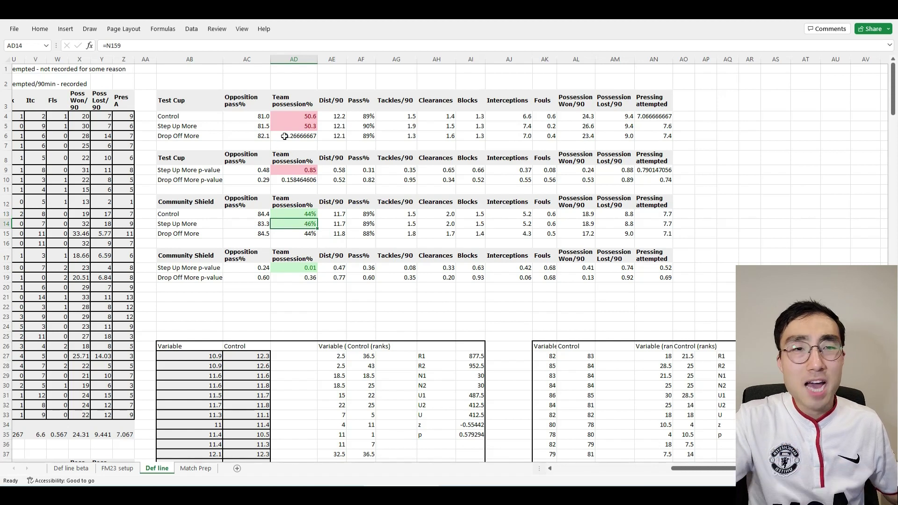
pyautogui.moveTo(327, 102); pyautogui.dragTo(669, 288)
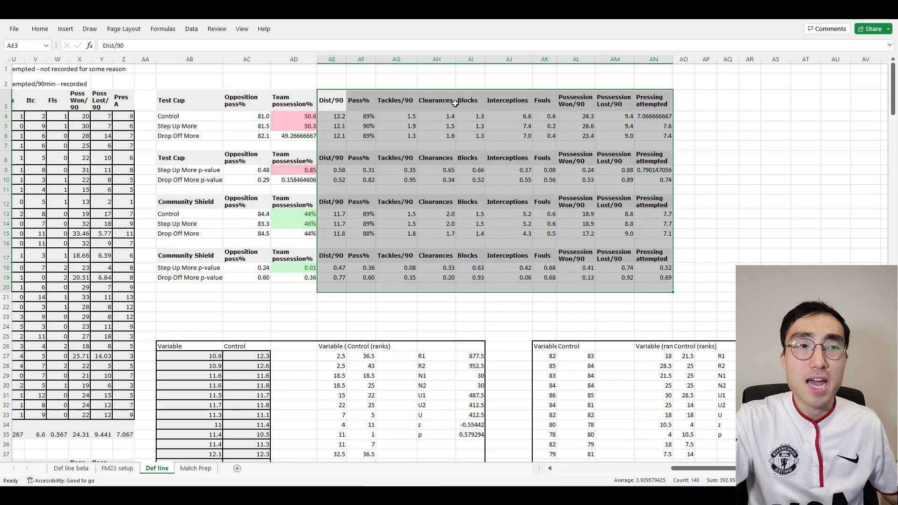
pyautogui.click(680, 299)
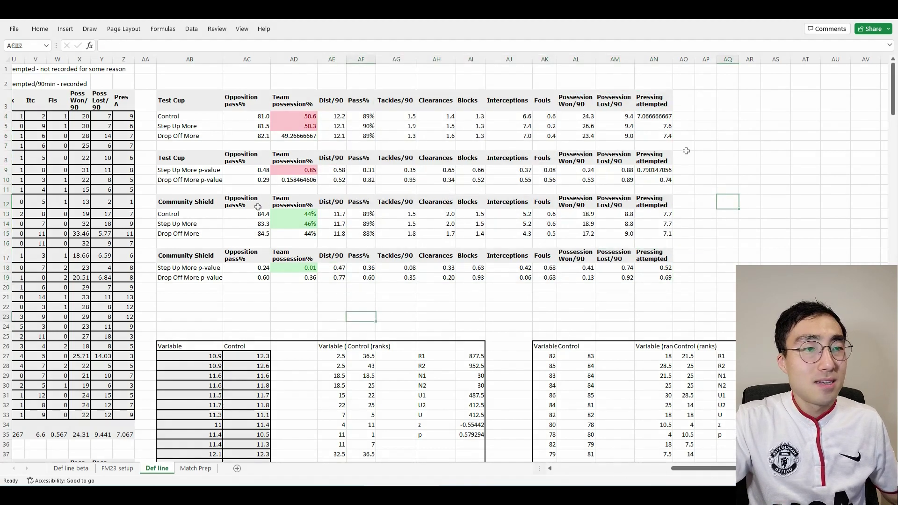
# Step: Reset the highlighted Control and Step Up More Team possession% averages and Step Up More p-values in both competitions' tables to the Normal style
pyautogui.click(291, 120)
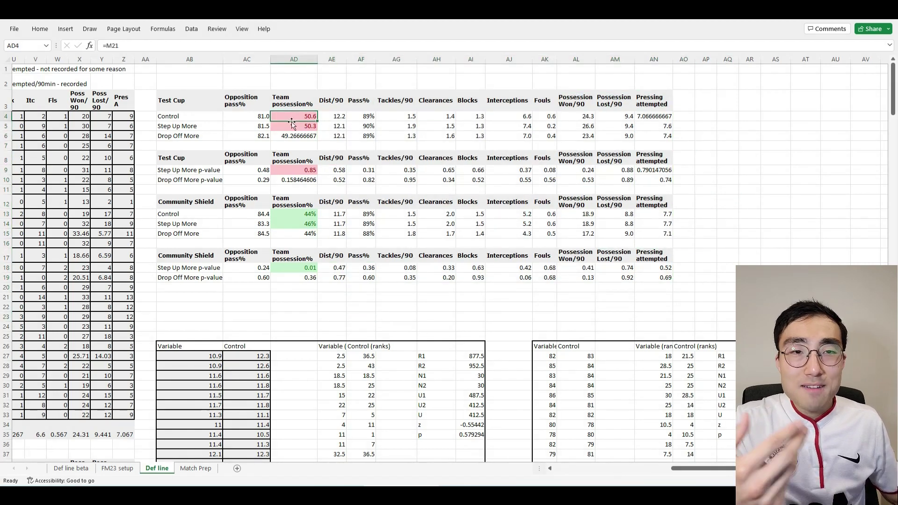
pyautogui.moveTo(292, 122); pyautogui.dragTo(292, 126)
pyautogui.keyDown('ctrl'); pyautogui.click(290, 170); pyautogui.keyUp('ctrl')
pyautogui.moveTo(297, 214); pyautogui.dragTo(298, 223)
pyautogui.keyDown('ctrl'); pyautogui.click(298, 268); pyautogui.keyUp('ctrl')
pyautogui.click(40, 28)
pyautogui.click(532, 51)
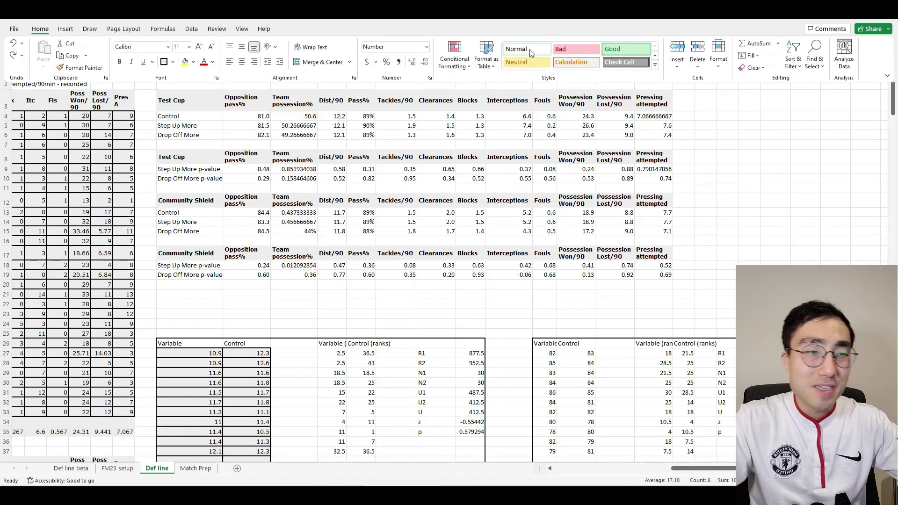
pyautogui.click(727, 169)
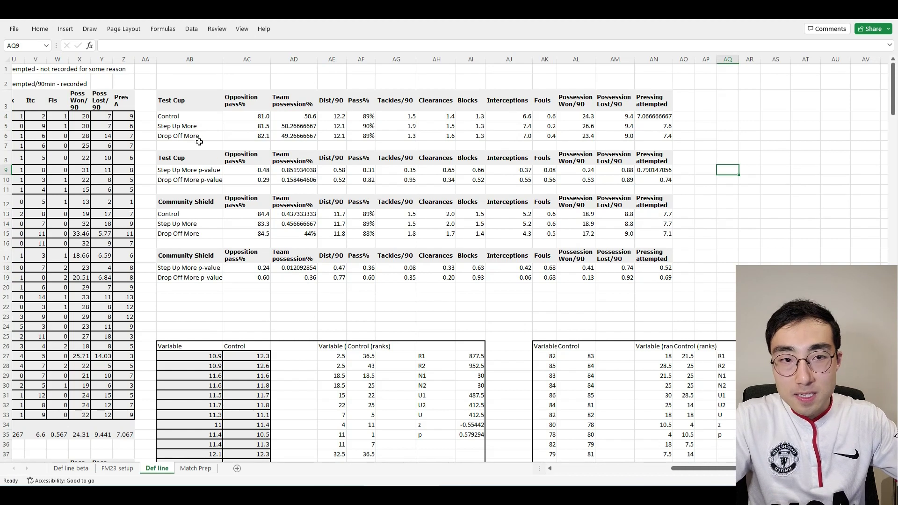
# Step: Review all Test Cup and Community Shield metrics and p-values for the Step Up More and Drop Off More instructions
pyautogui.moveTo(180, 100); pyautogui.dragTo(689, 296)
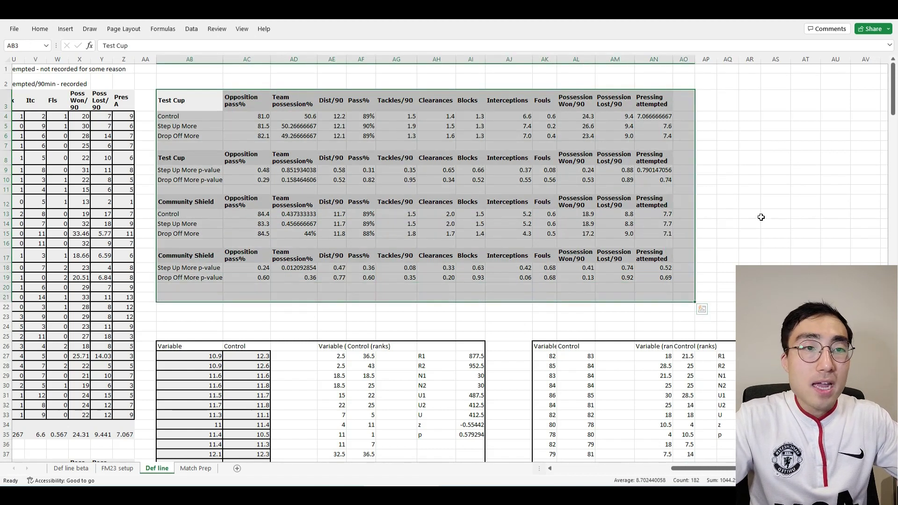
pyautogui.click(761, 217)
pyautogui.click(428, 306)
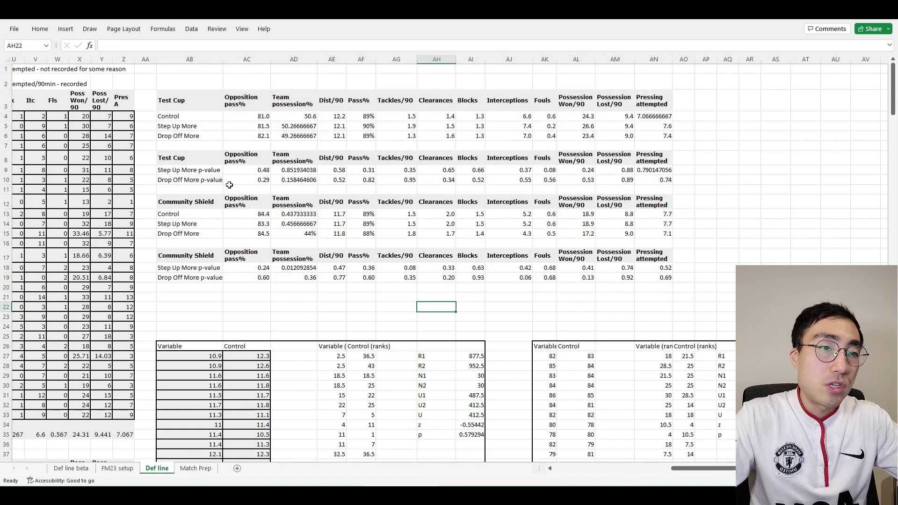
pyautogui.click(180, 127)
pyautogui.click(201, 136)
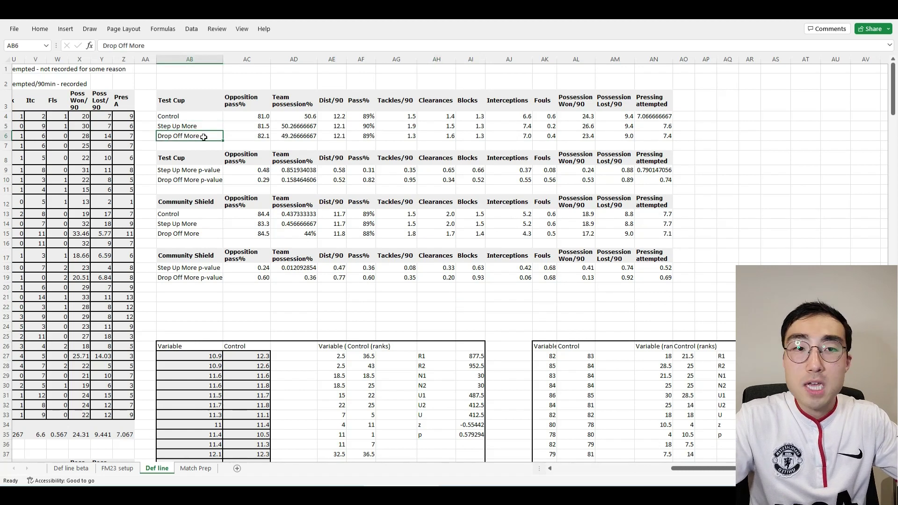
pyautogui.moveTo(224, 97)
pyautogui.mouseDown()
pyautogui.moveTo(521, 229)
pyautogui.moveTo(664, 279)
pyautogui.mouseUp()
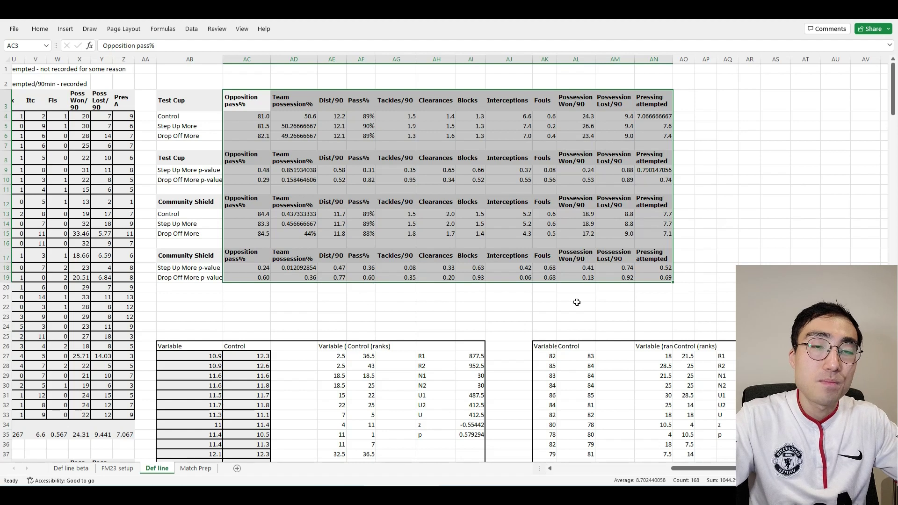
pyautogui.click(550, 316)
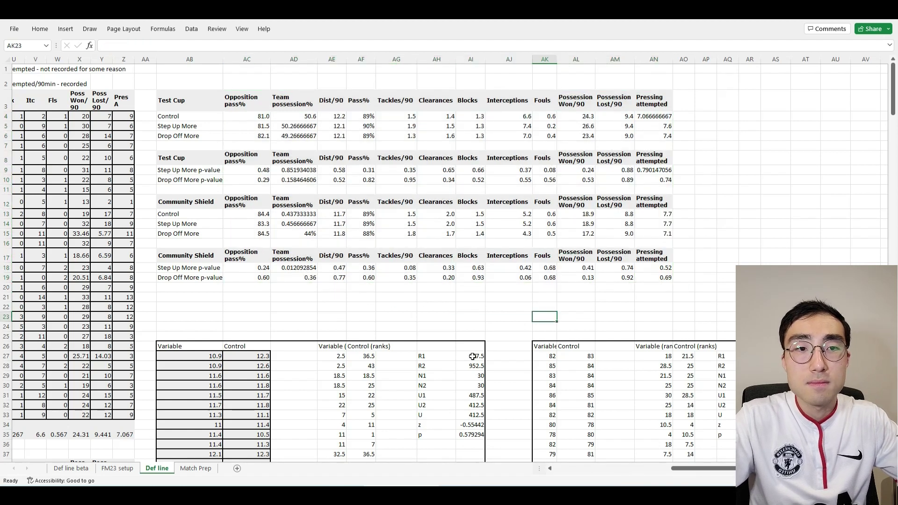
# Step: Review the raw match data recorded for the tests in the Def line sheet, from the top rows down to the lower blocks
pyautogui.moveTo(704, 472); pyautogui.dragTo(641, 470)
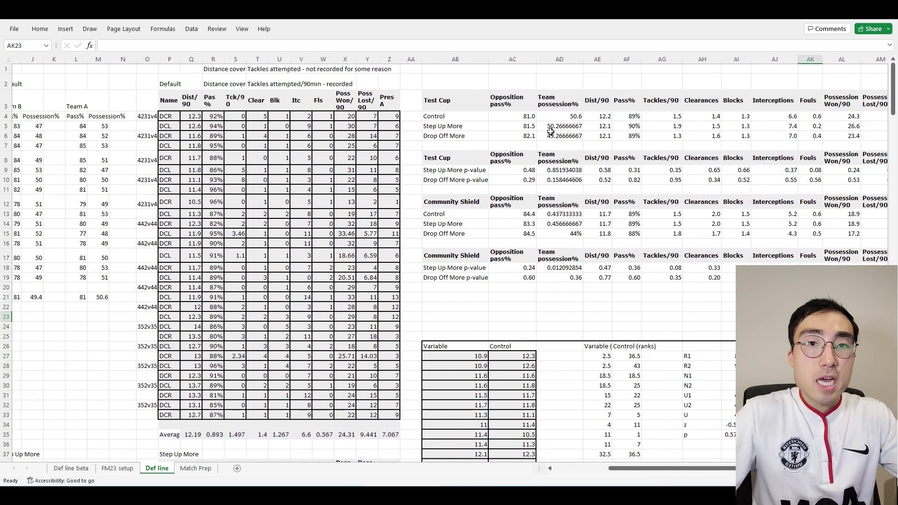
pyautogui.scroll(-3, 531, 284)
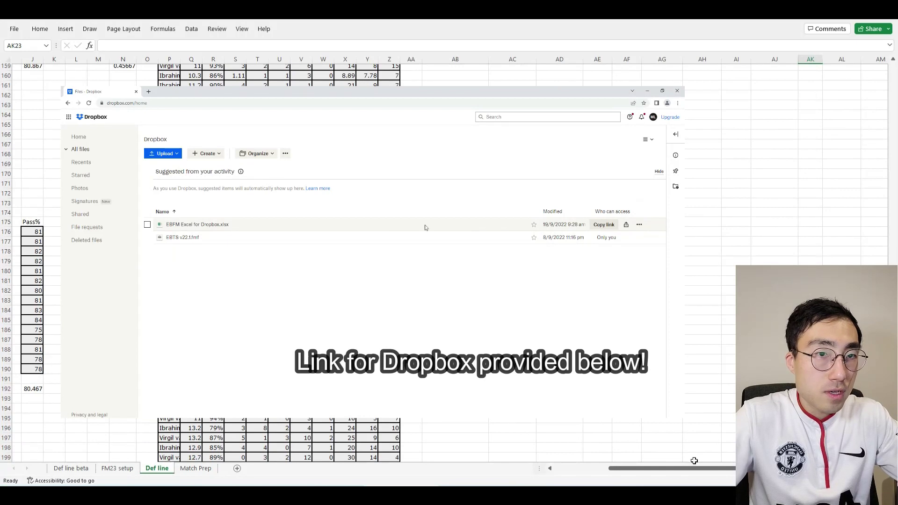
pyautogui.moveTo(891, 348); pyautogui.dragTo(894, 134)
pyautogui.scroll(2, 895, 82)
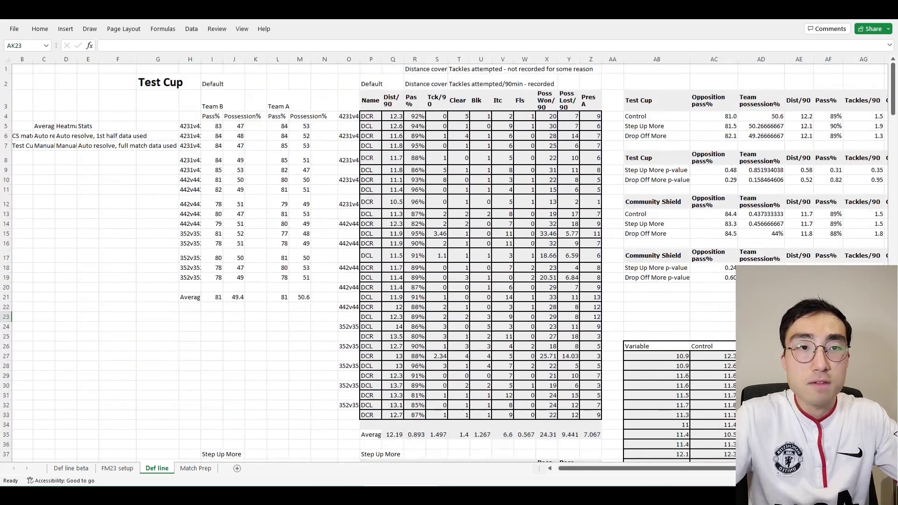
# Step: Inspect the formulas behind the R1, N1, N2 and rank values in the two Variable and Control ranking tables, with the formula bar expanded
pyautogui.moveTo(702, 468); pyautogui.dragTo(803, 468)
pyautogui.scroll(-7, 571, 290)
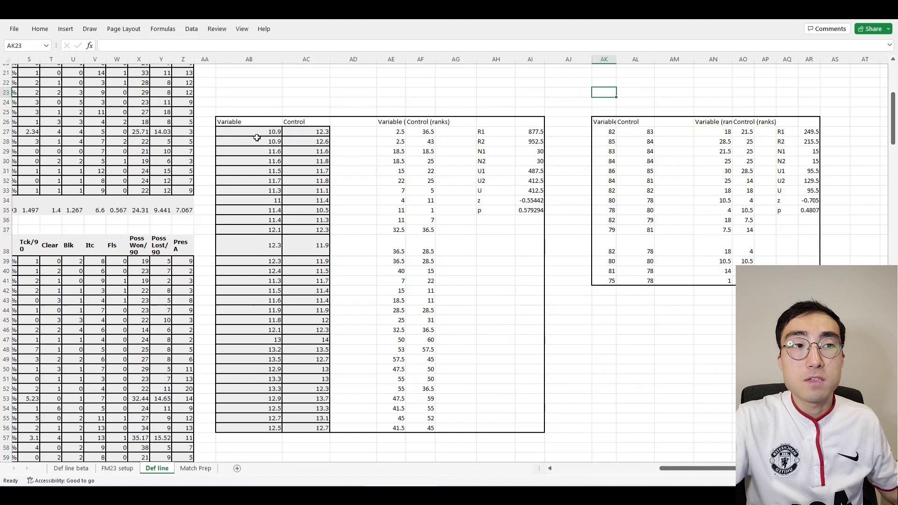
pyautogui.hscroll(1, 285, 170)
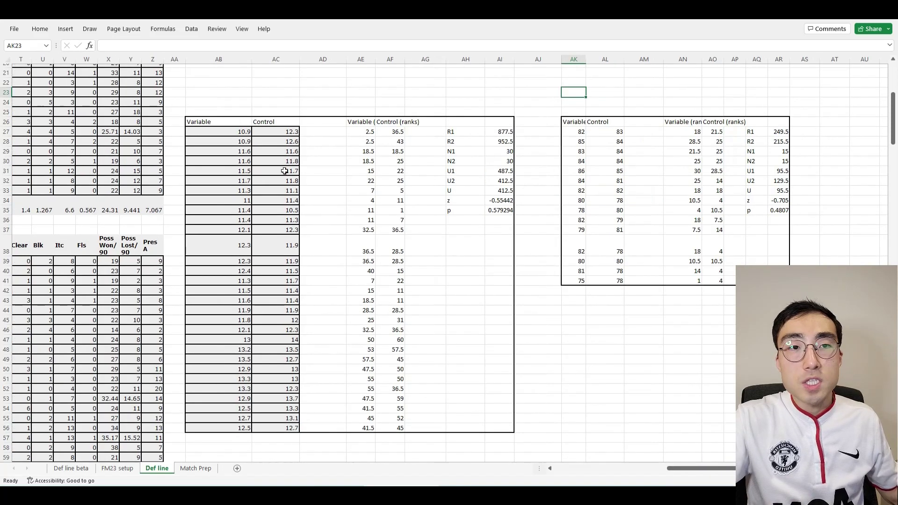
pyautogui.click(324, 135)
pyautogui.click(495, 133)
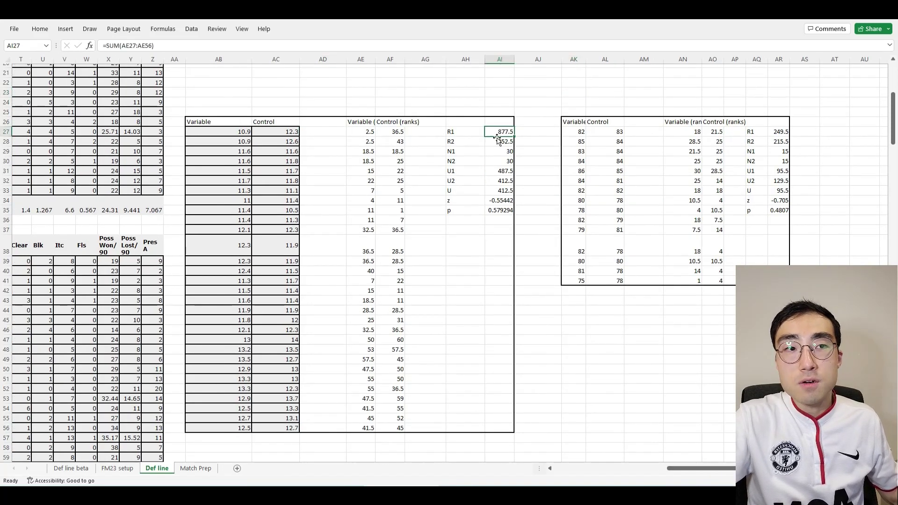
pyautogui.press('Down')
pyautogui.press('Down')
pyautogui.press('Down')
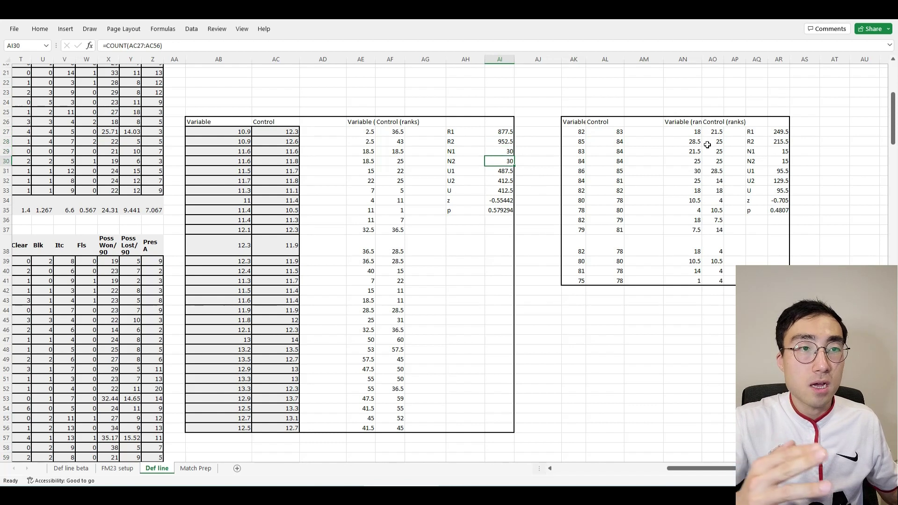
pyautogui.click(779, 133)
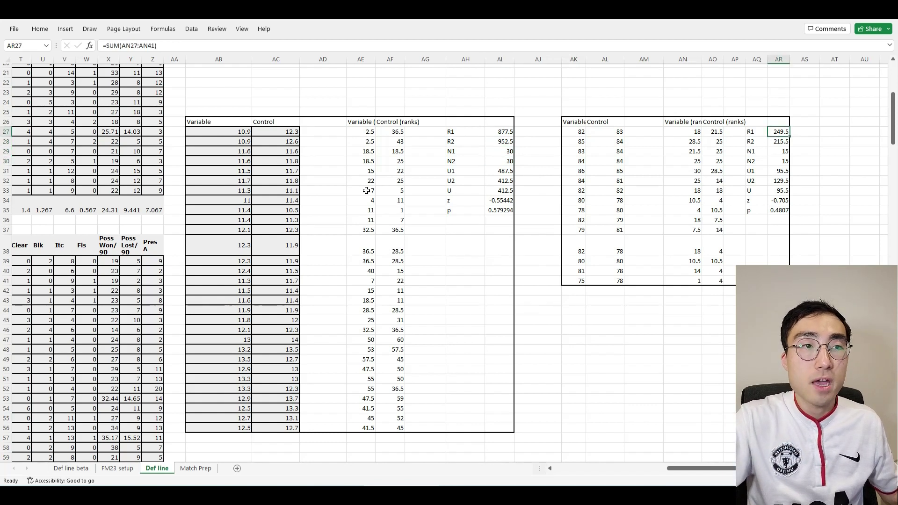
pyautogui.click(370, 141)
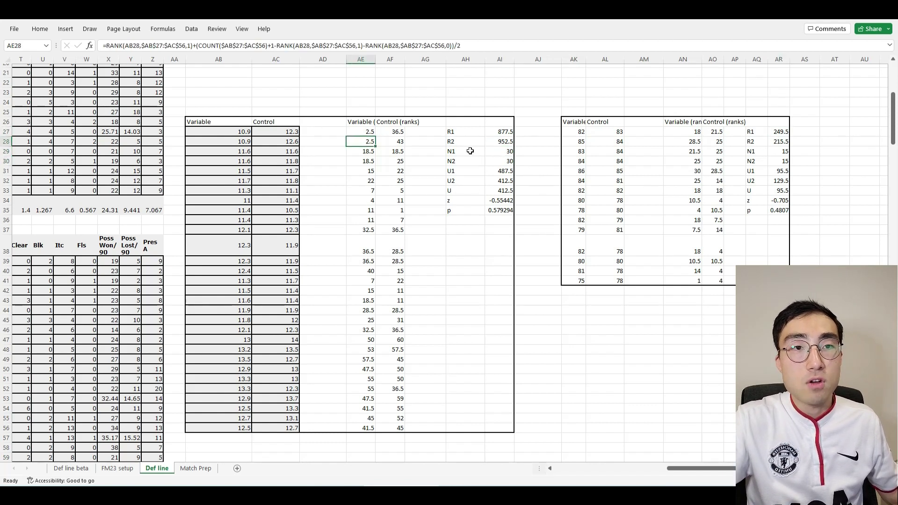
pyautogui.click(888, 45)
# Step: Review the Test Cup and Community Shield summary tables above the ranking tables
pyautogui.scroll(7, 547, 328)
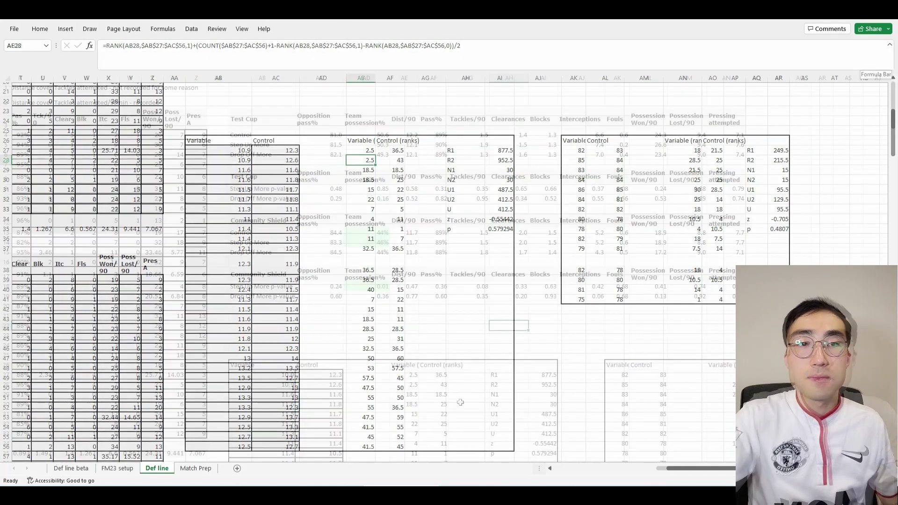
pyautogui.click(509, 325)
pyautogui.click(562, 295)
pyautogui.click(570, 315)
pyautogui.click(567, 335)
pyautogui.scroll(-3, 592, 371)
pyautogui.scroll(3, 591, 370)
# Step: Bring up the player position map and the Test Cup heatmap image for DCL and DCR, and return to the summary tables
pyautogui.hotkey('alt', 'Tab')
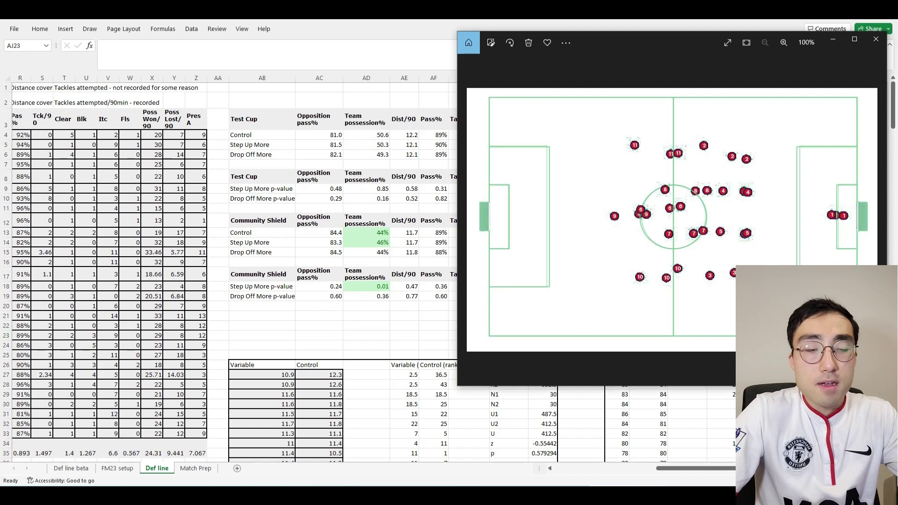
pyautogui.hotkey('alt', 'Tab')
pyautogui.click(647, 148)
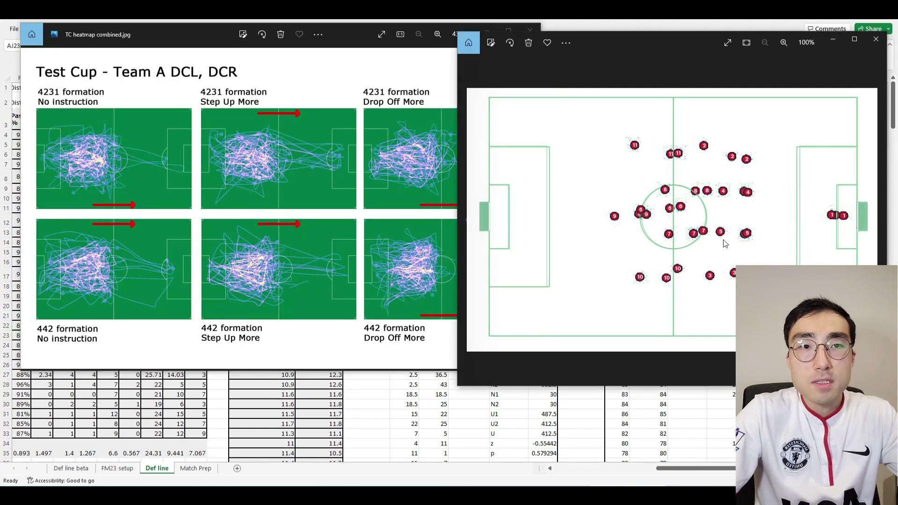
pyautogui.click(324, 201)
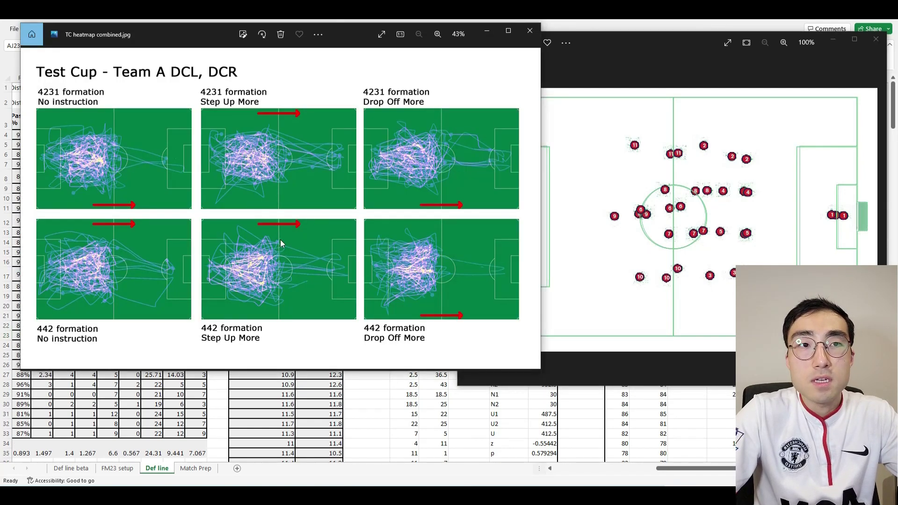
pyautogui.hotkey('alt', 'Tab')
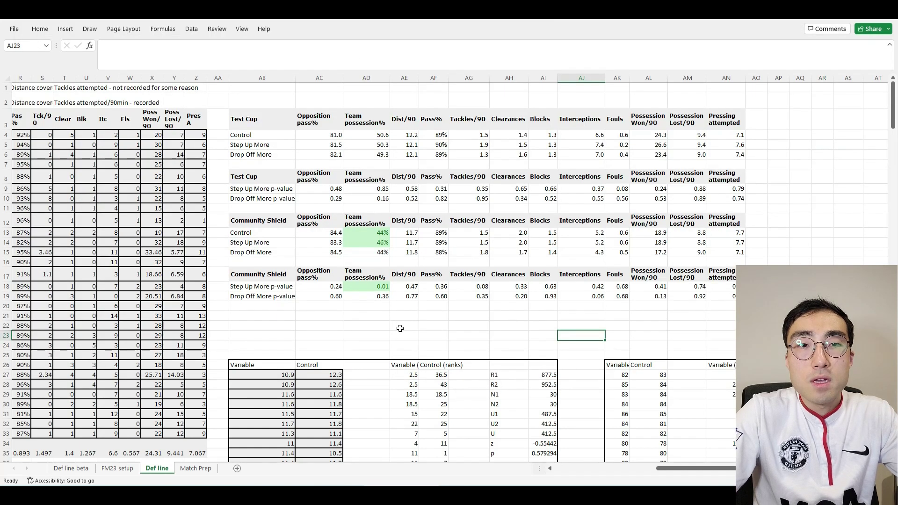
pyautogui.click(403, 345)
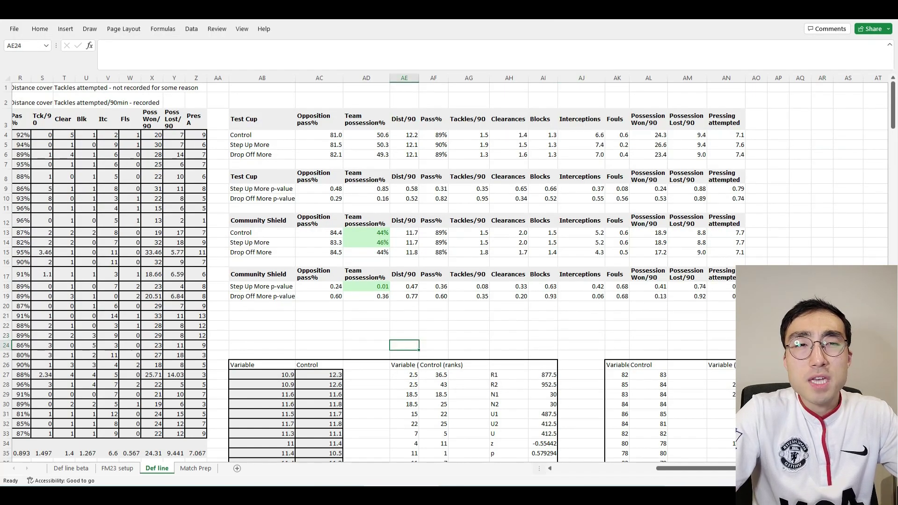
# Step: Compare Team A's 4231 position maps, with and without the ball, against the Test Cup DCL and DCR heatmaps
pyautogui.hotkey('alt', 'Tab')
pyautogui.hotkey('alt', 'Tab')
pyautogui.press('Right')
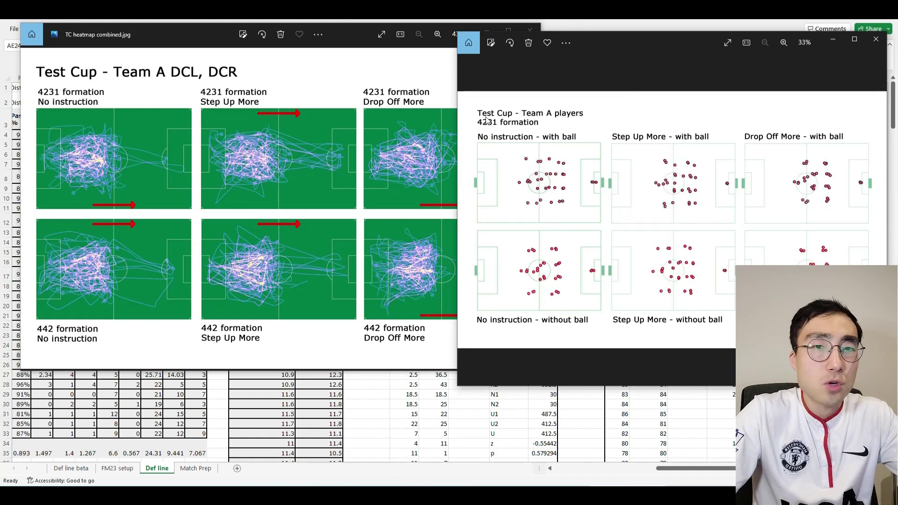
pyautogui.click(441, 175)
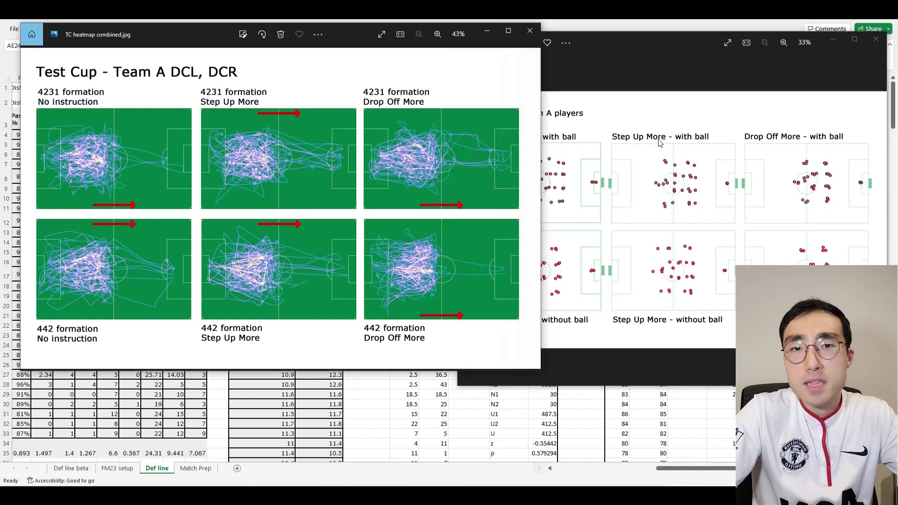
pyautogui.click(614, 238)
pyautogui.hotkey('alt', 'Tab')
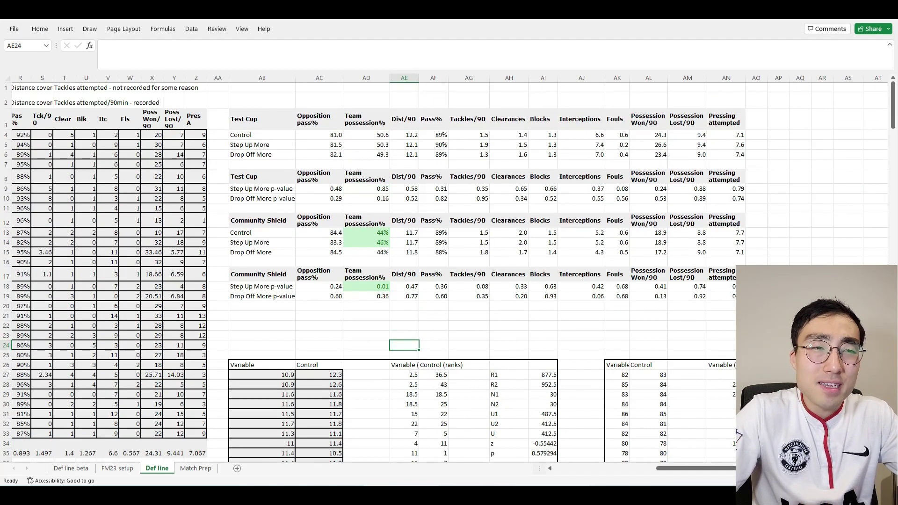
# Step: Switch to Football Manager 2023 and try Step Up More, then Drop Off More, as the 352 Base tactic's defensive line instruction
pyautogui.hotkey('alt', 'Tab')
pyautogui.click(458, 237)
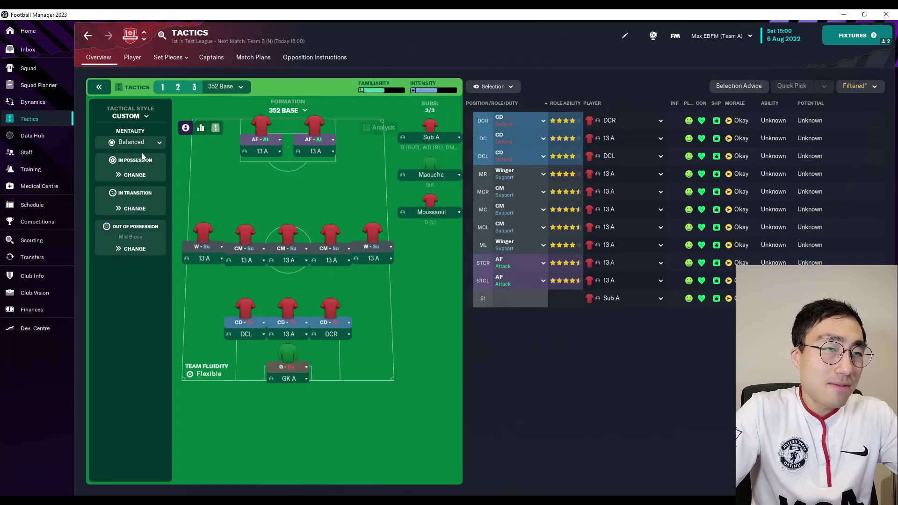
pyautogui.click(135, 248)
pyautogui.click(450, 225)
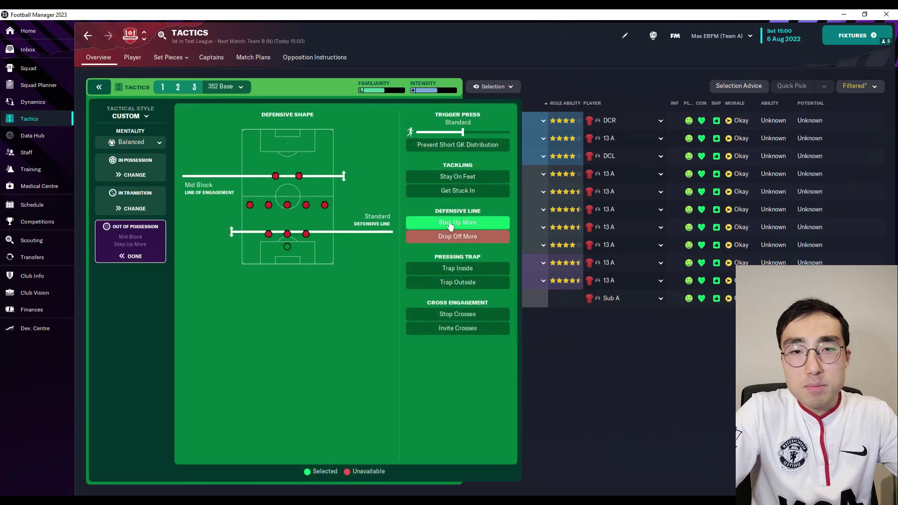
pyautogui.click(449, 237)
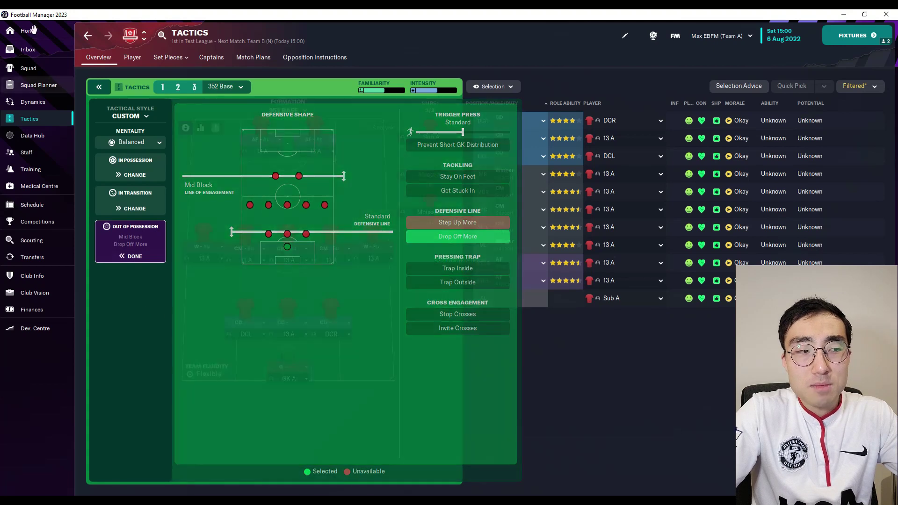
# Step: View Team A's home page, check the spreadsheet's summary tables again, and open the squad list
pyautogui.click(32, 30)
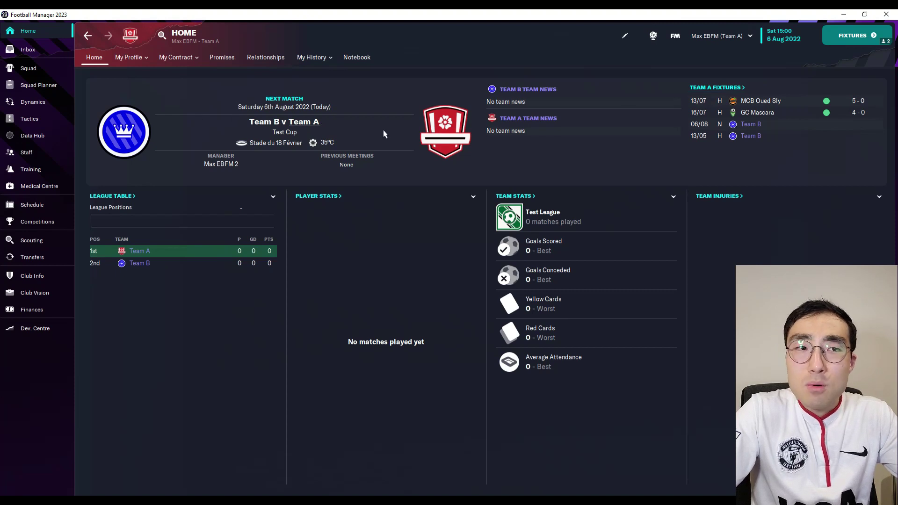
pyautogui.click(60, 70)
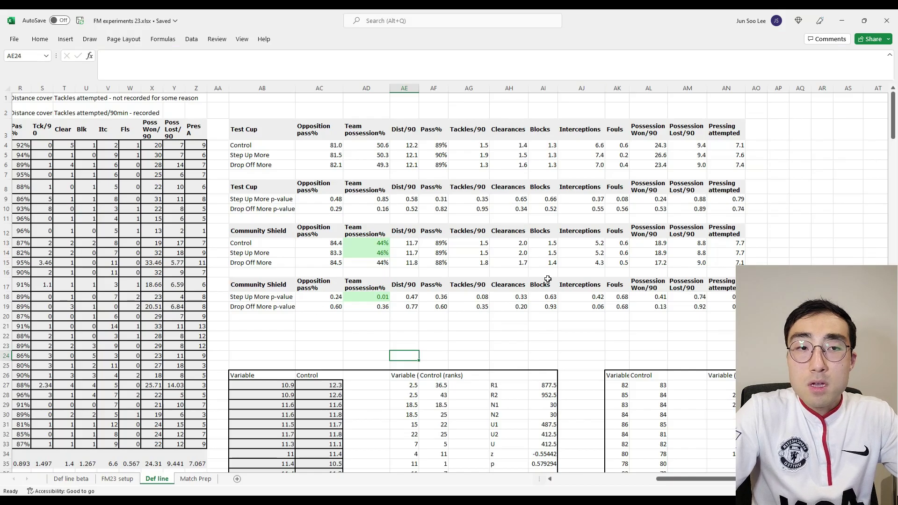
pyautogui.click(566, 336)
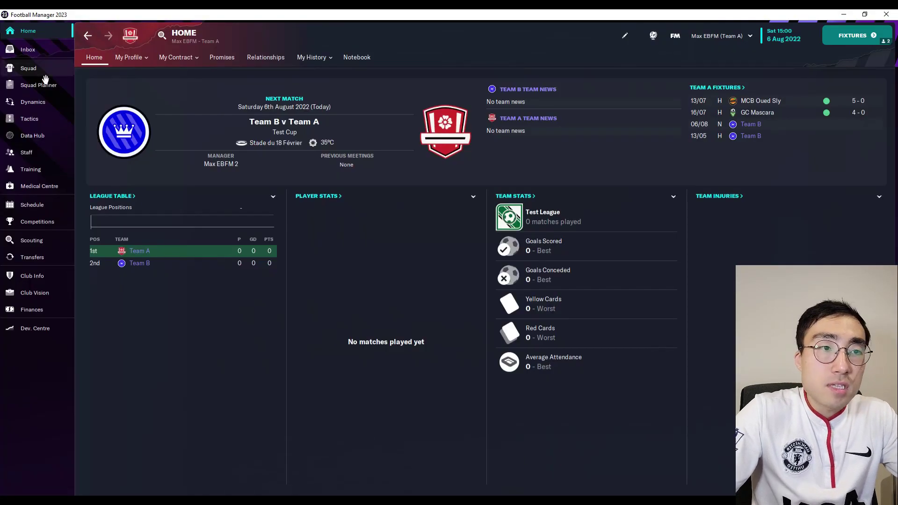
pyautogui.click(44, 76)
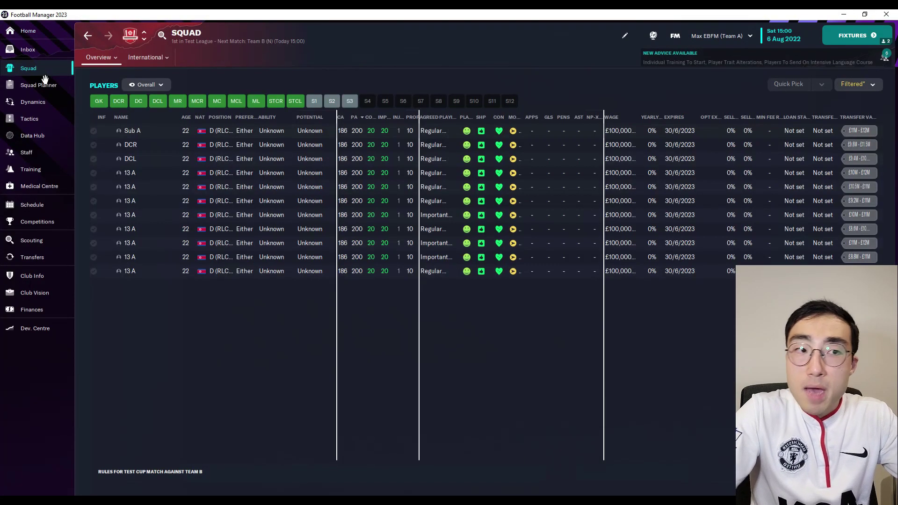
# Step: Select the 4231 Base 2 formation from the first tactic slot on Team A's tactics page
pyautogui.click(40, 121)
pyautogui.click(162, 87)
pyautogui.click(232, 87)
pyautogui.click(163, 88)
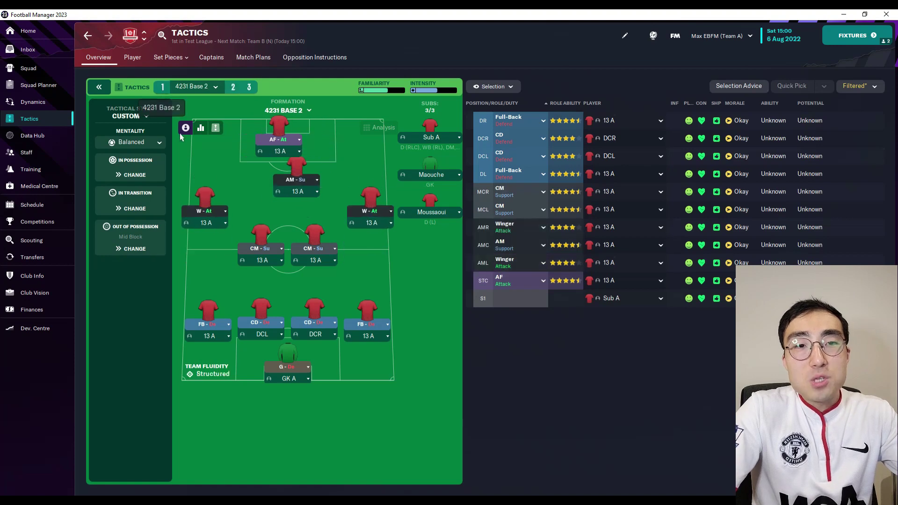
# Step: Switch back to the Excel workbook and review the summary tables and the ranking tables below them
pyautogui.click(44, 34)
pyautogui.hotkey('alt', 'Tab')
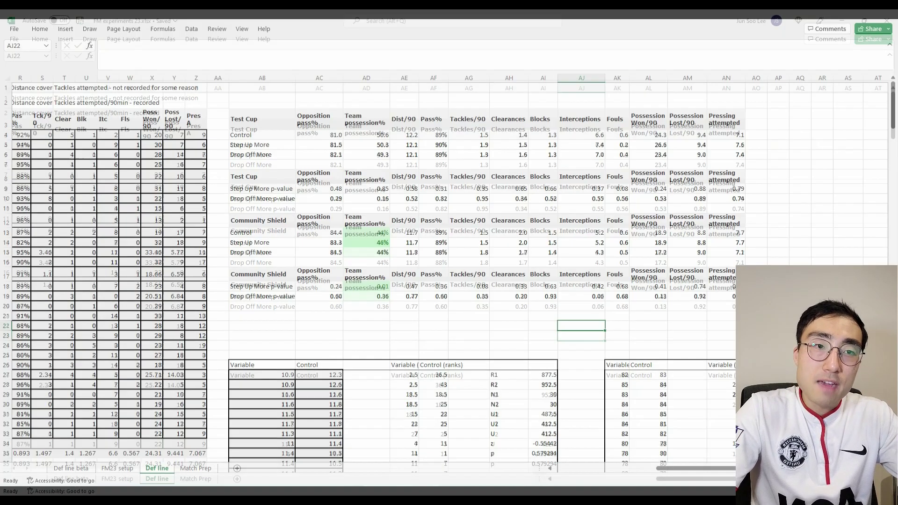
pyautogui.moveTo(895, 135); pyautogui.dragTo(895, 167)
pyautogui.scroll(8, 637, 291)
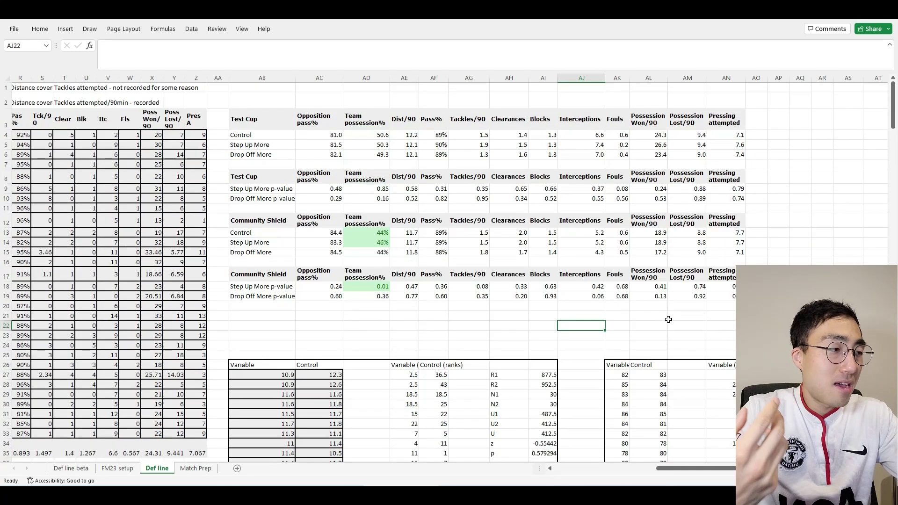
pyautogui.click(799, 261)
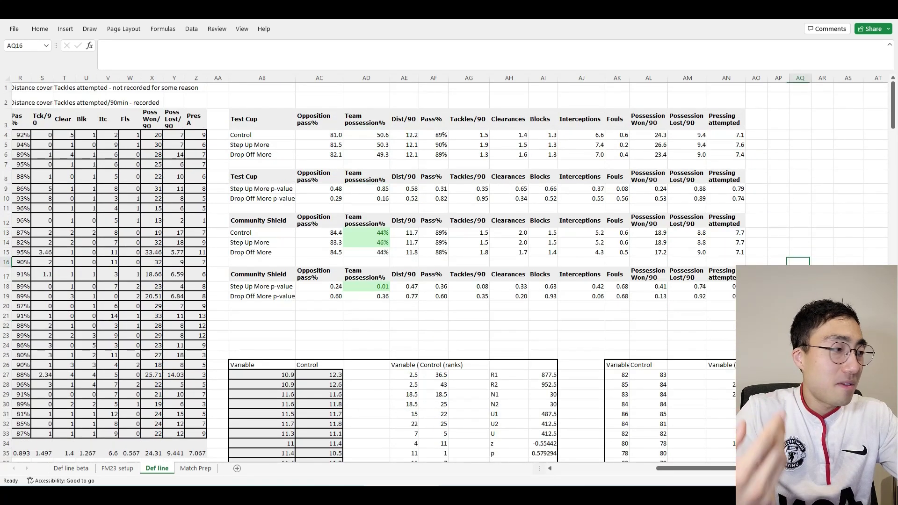
pyautogui.moveTo(674, 468); pyautogui.dragTo(681, 468)
pyautogui.scroll(-2, 695, 404)
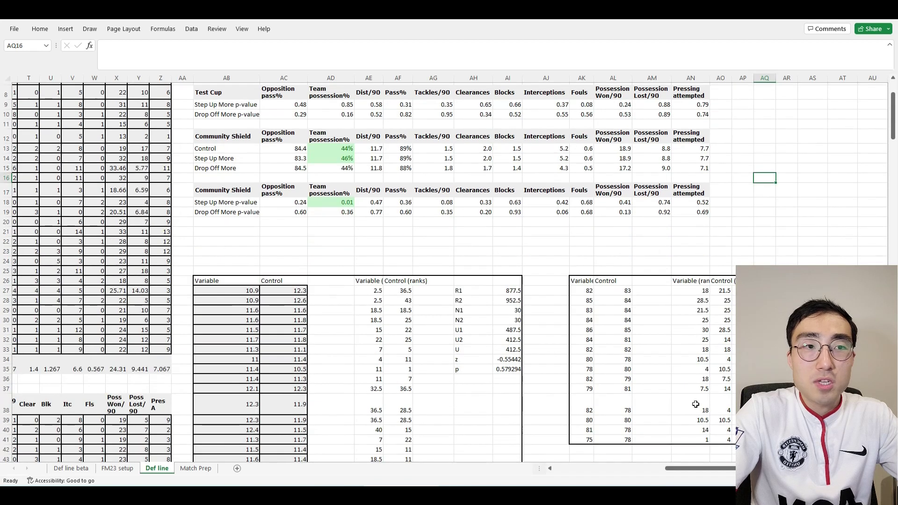
# Step: Return to Football Manager 2023 and open the out-of-possession instructions of the 4231 Base 2 tactic
pyautogui.hotkey('alt', 'Tab')
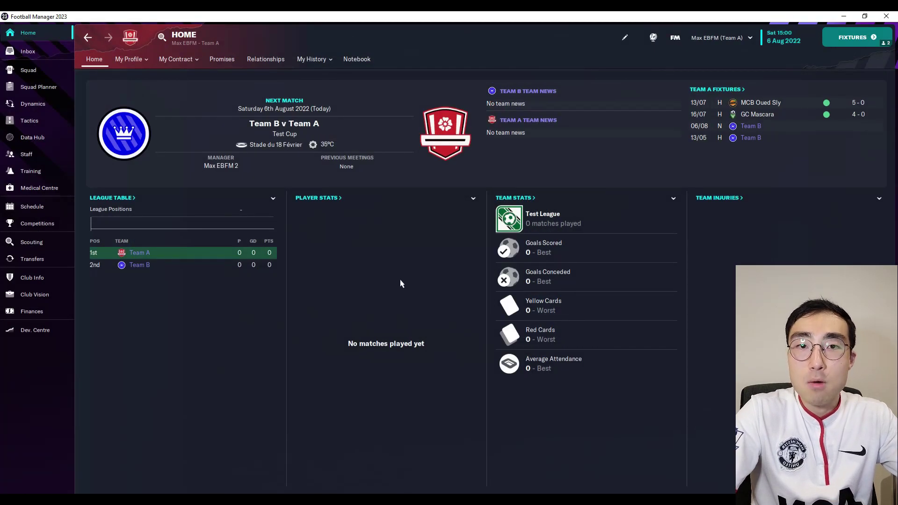
pyautogui.click(27, 123)
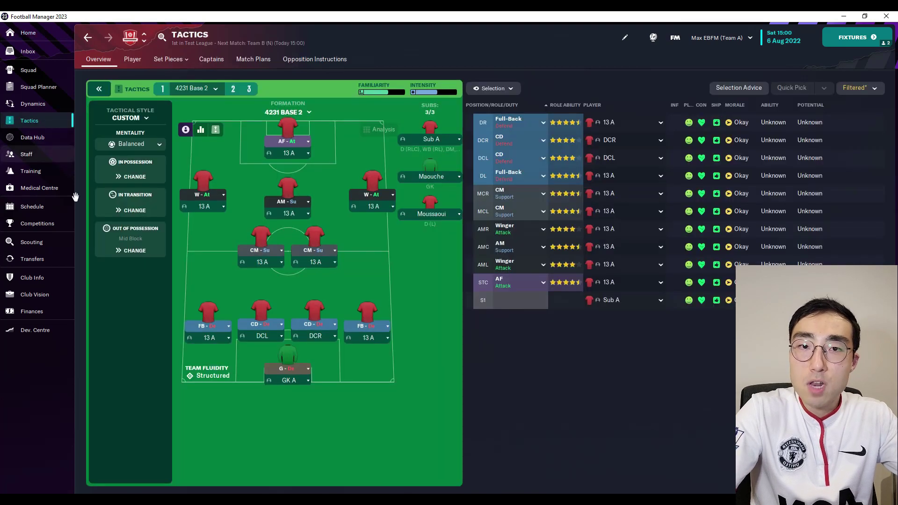
pyautogui.click(116, 239)
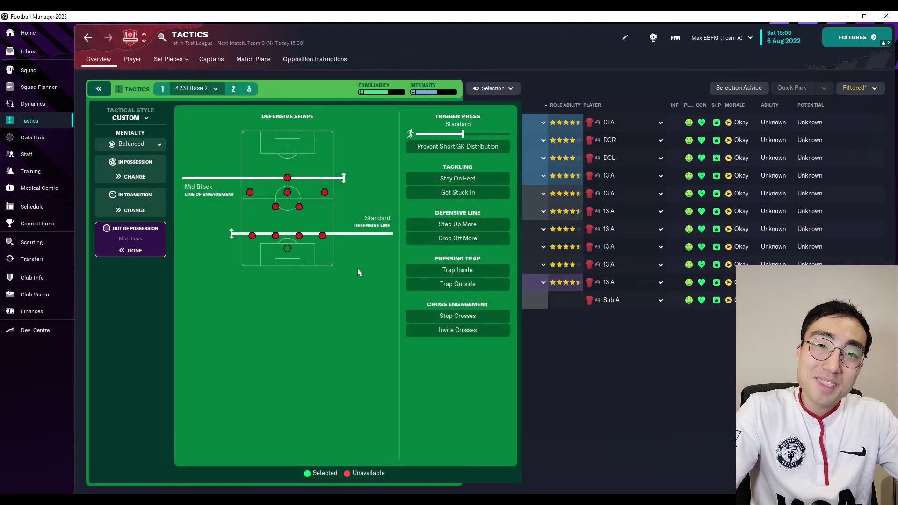